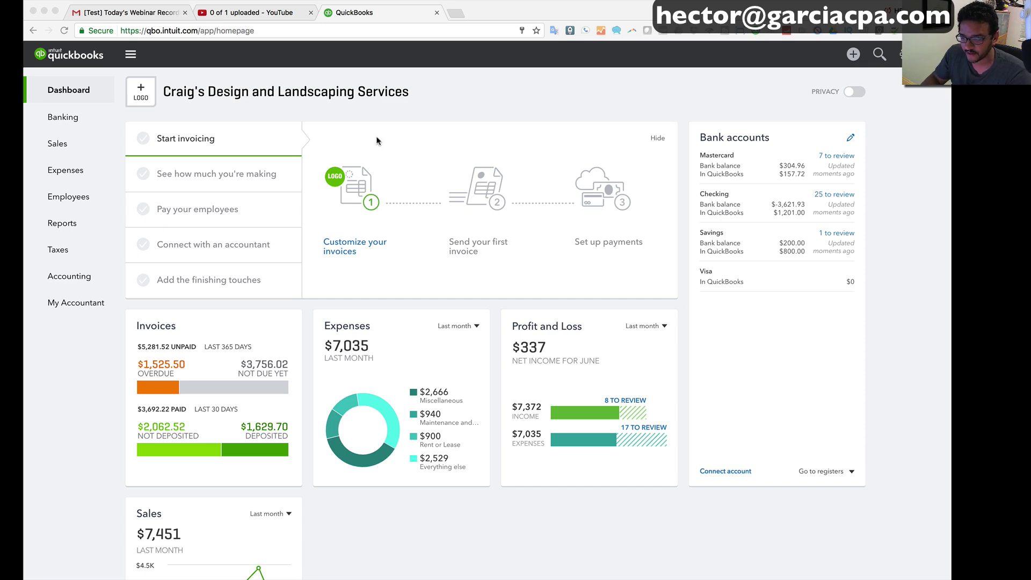
left_click(912, 54)
left_click(902, 54)
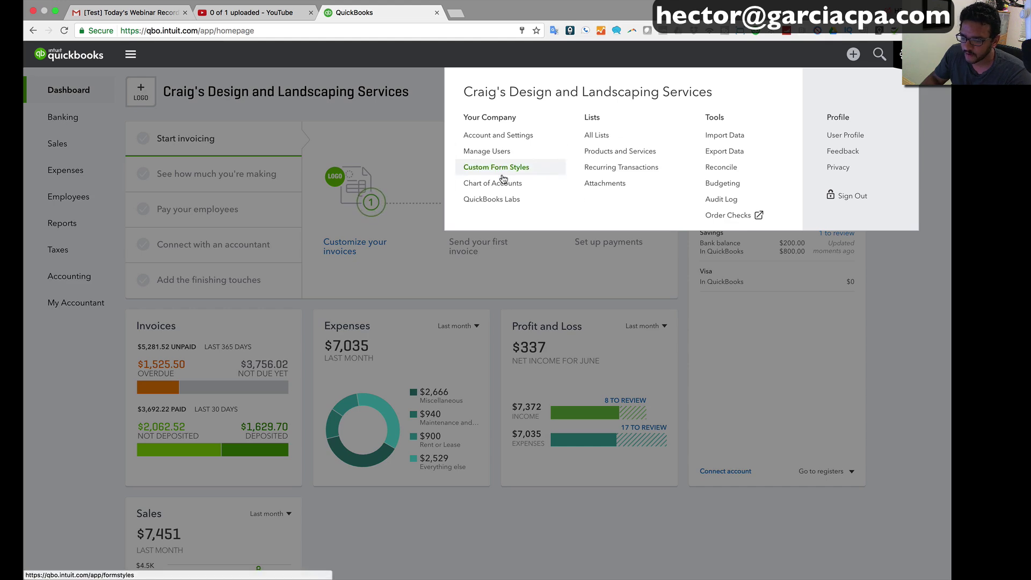
left_click(505, 137)
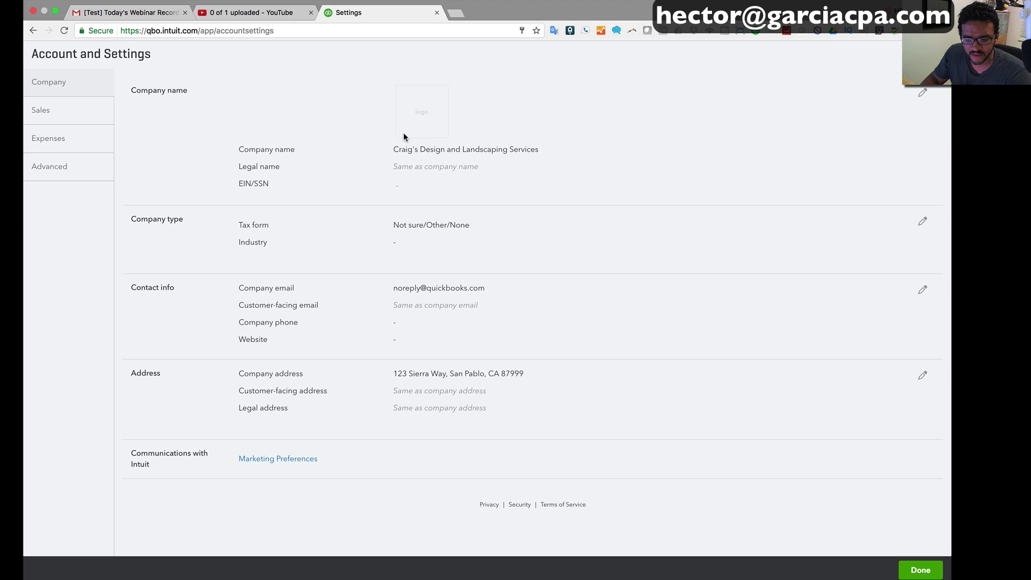
left_click(70, 170)
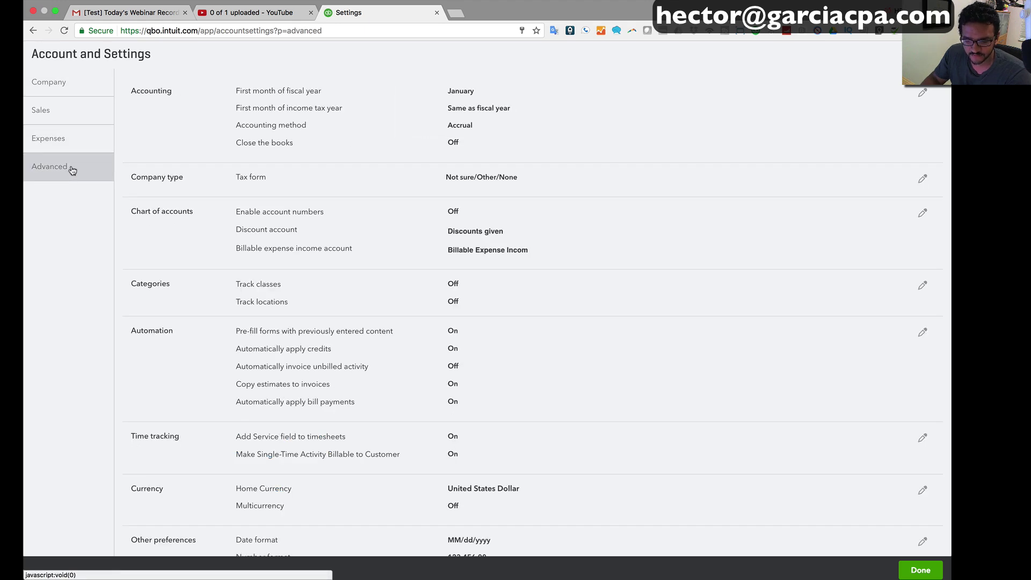
scroll(391, 325, "down", 3)
scroll(393, 324, "up", 3)
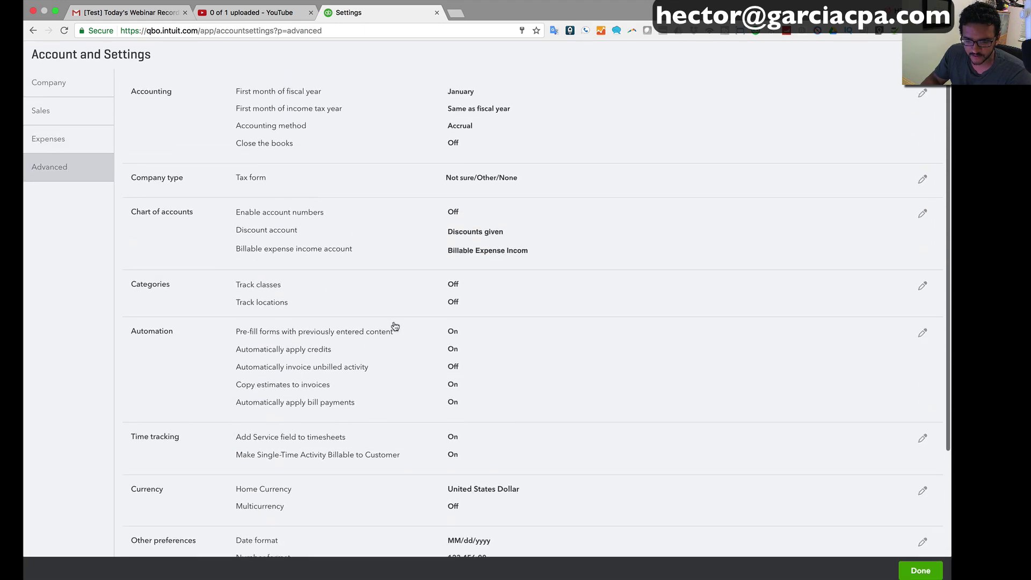
left_click(58, 143)
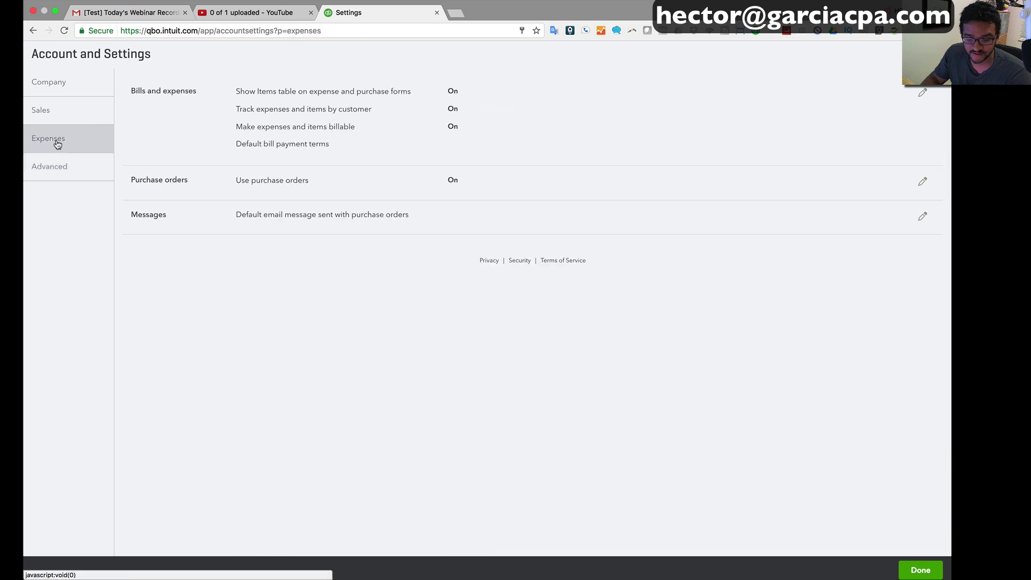
left_click(168, 183)
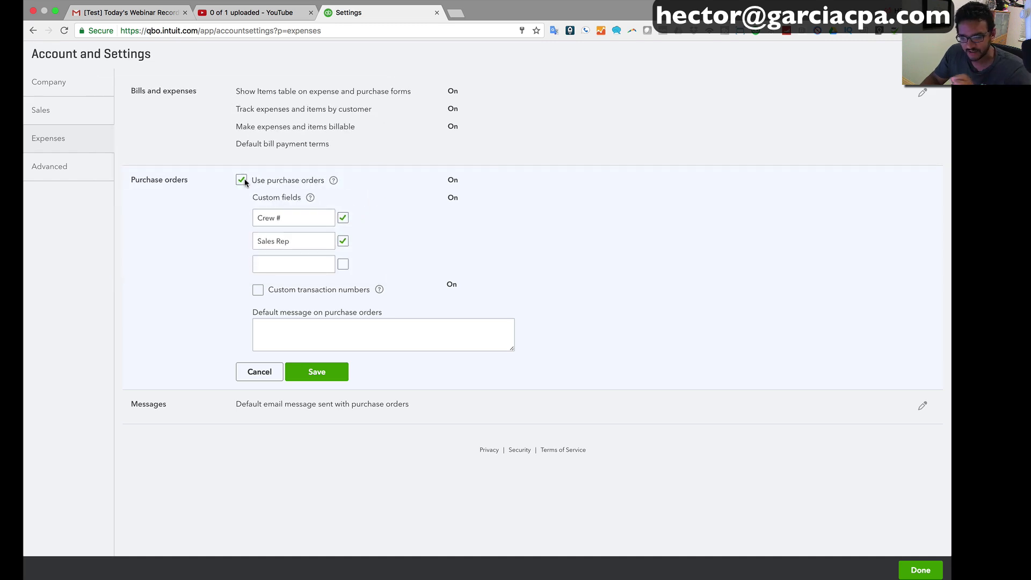
left_click(259, 371)
left_click(920, 569)
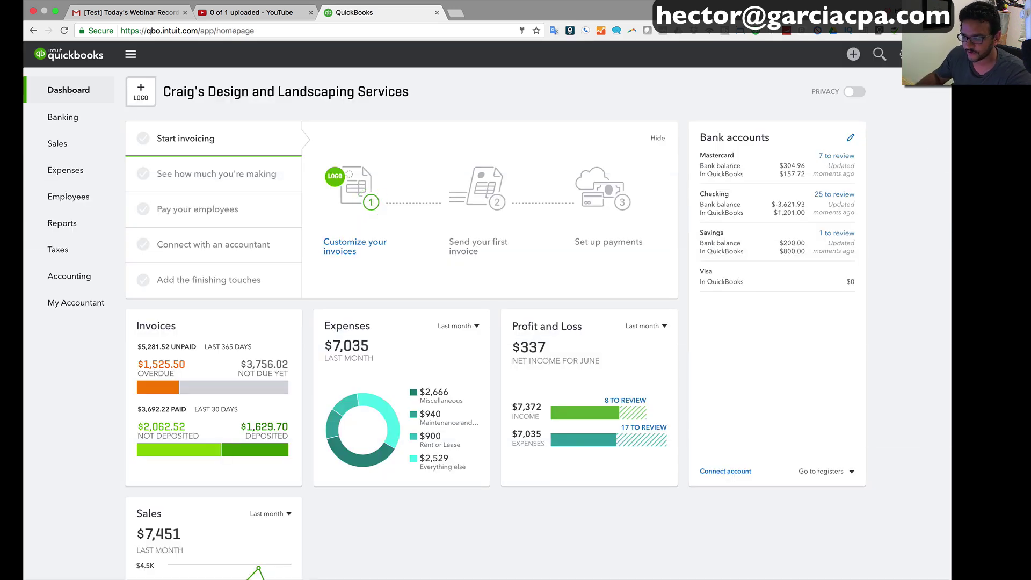
Step: Start a new purchase order for vendor Chin's Gas and Oil
left_click(853, 55)
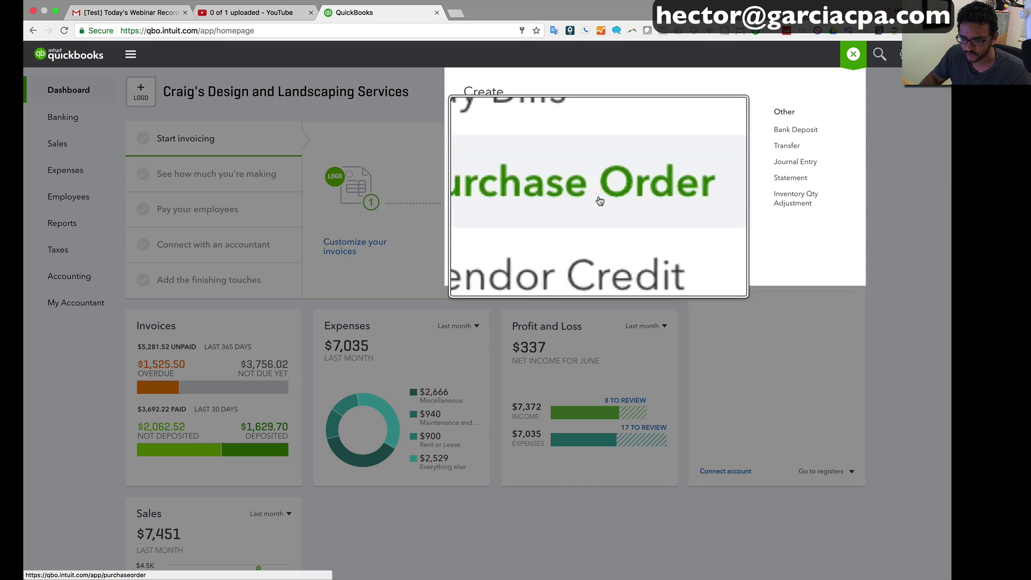
left_click(572, 194)
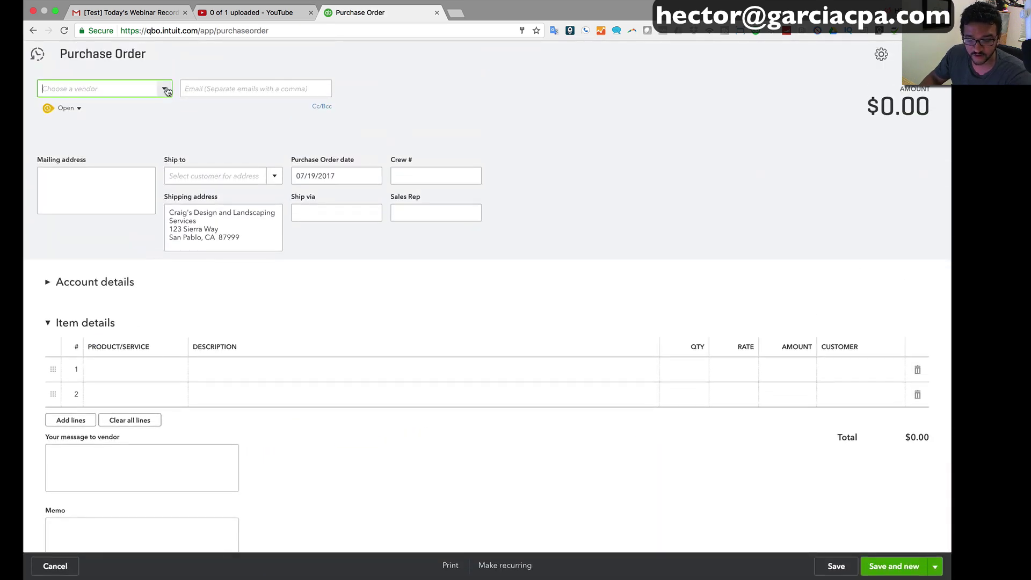
left_click(165, 90)
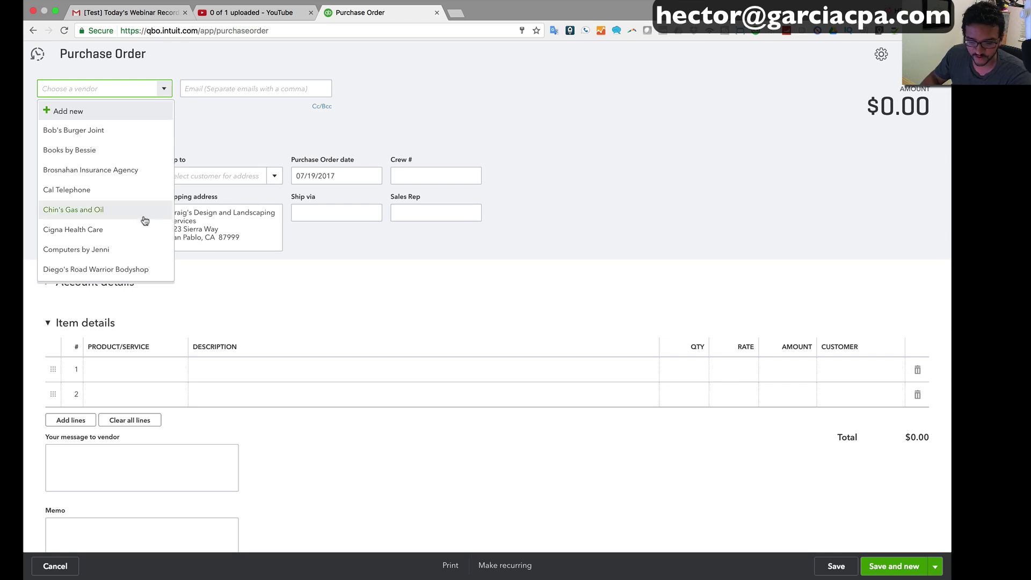
scroll(143, 220, "down", 1)
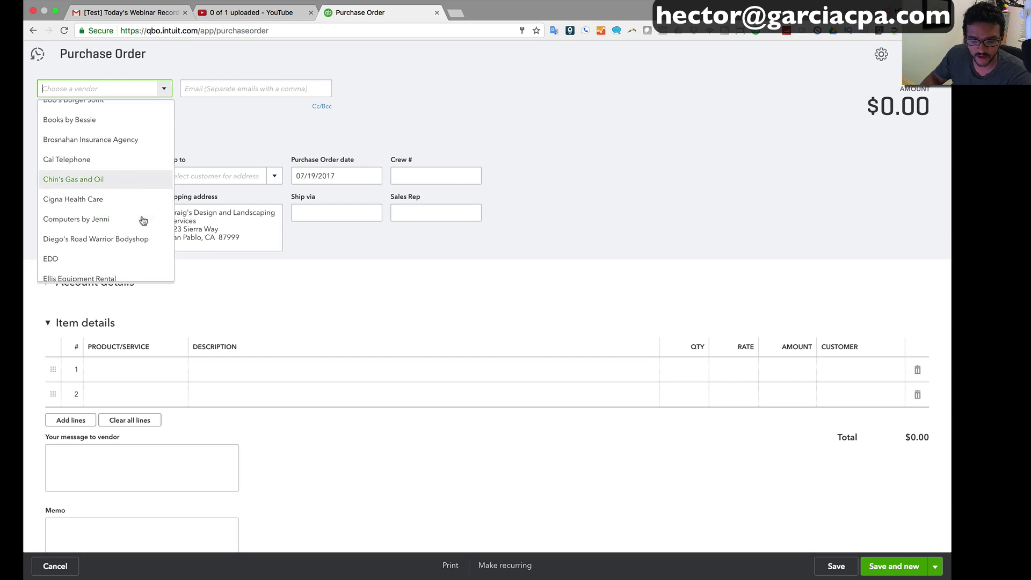
left_click(96, 184)
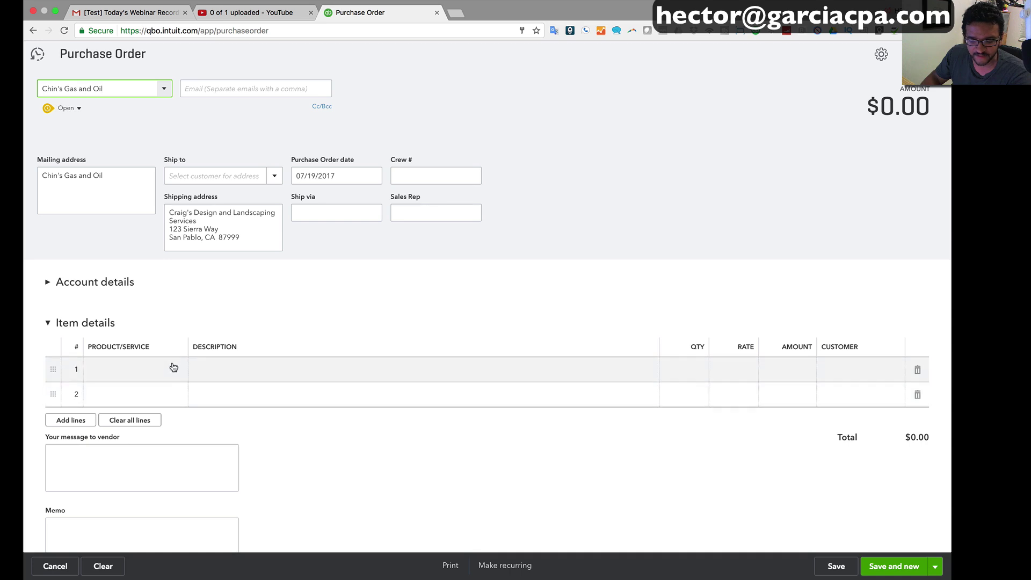
Step: Add Pump and Sprinkler Pipes as the purchase order's two item lines
left_click(54, 322)
left_click(55, 322)
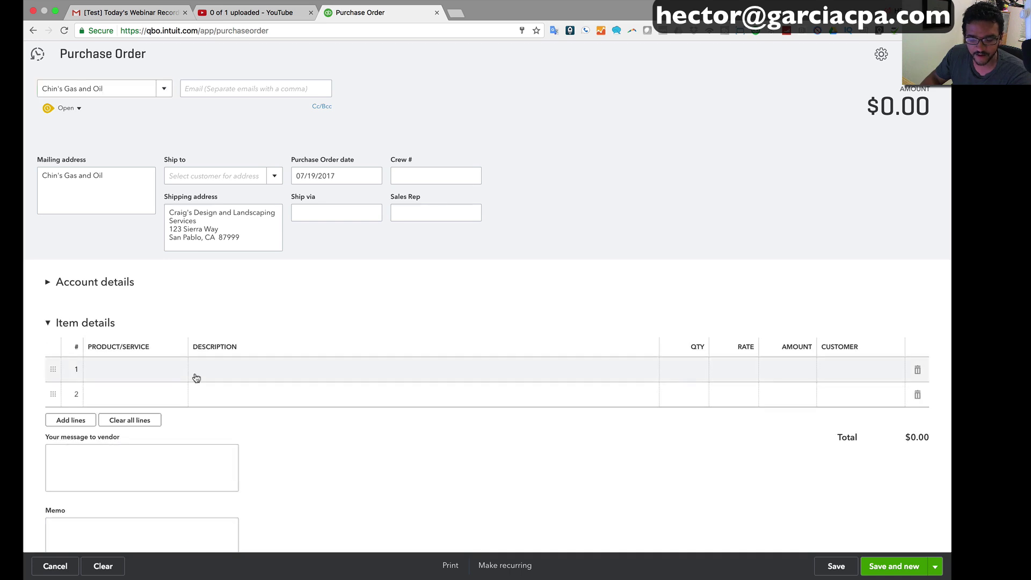
left_click(183, 371)
left_click(178, 370)
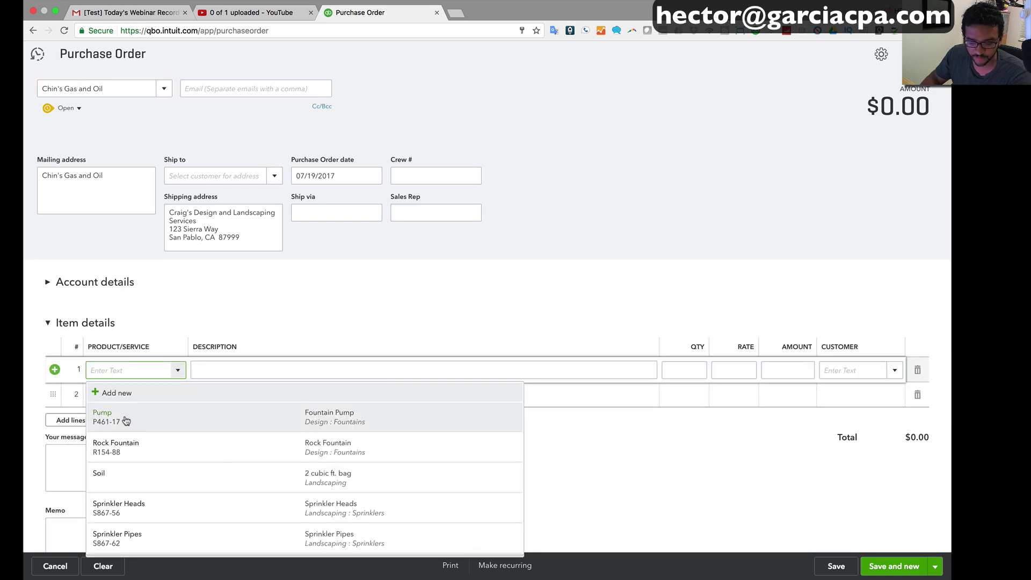
left_click(123, 419)
left_click(177, 395)
left_click(178, 395)
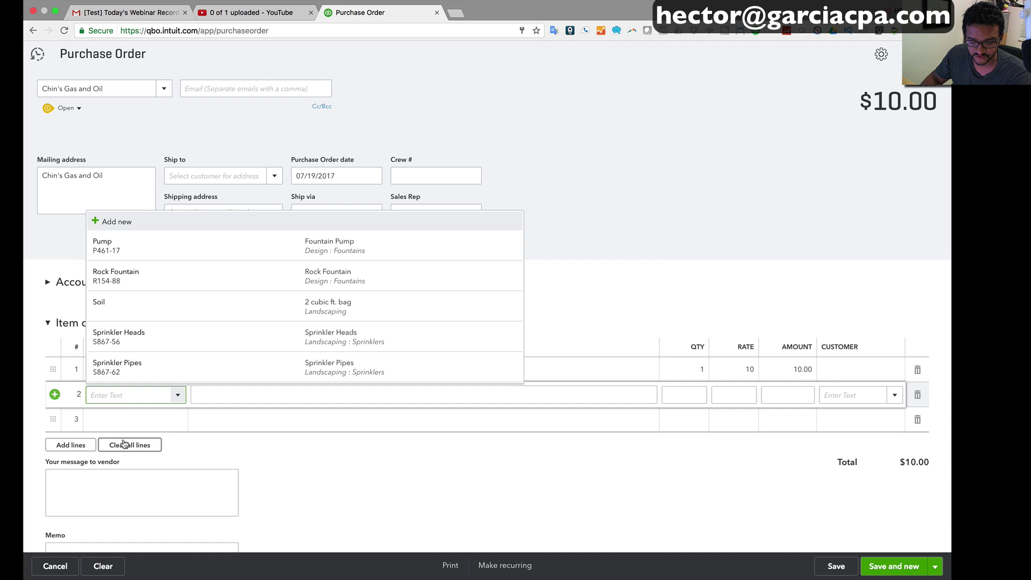
left_click(131, 368)
Step: Set quantities to 100 Pumps and 80 Sprinkler Pipes and save the $1,200 purchase order
left_click(708, 371)
type("100")
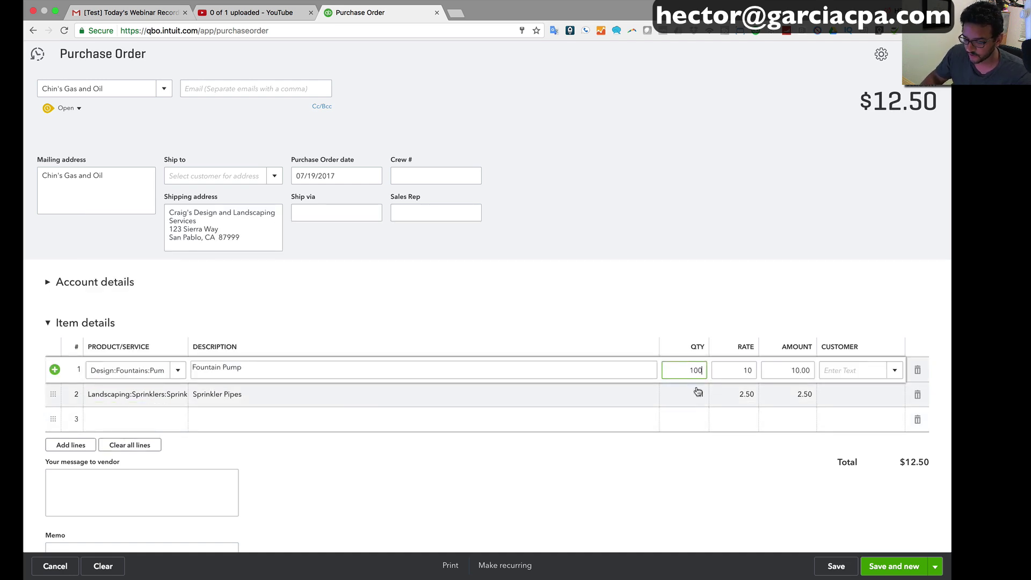
left_click(705, 395)
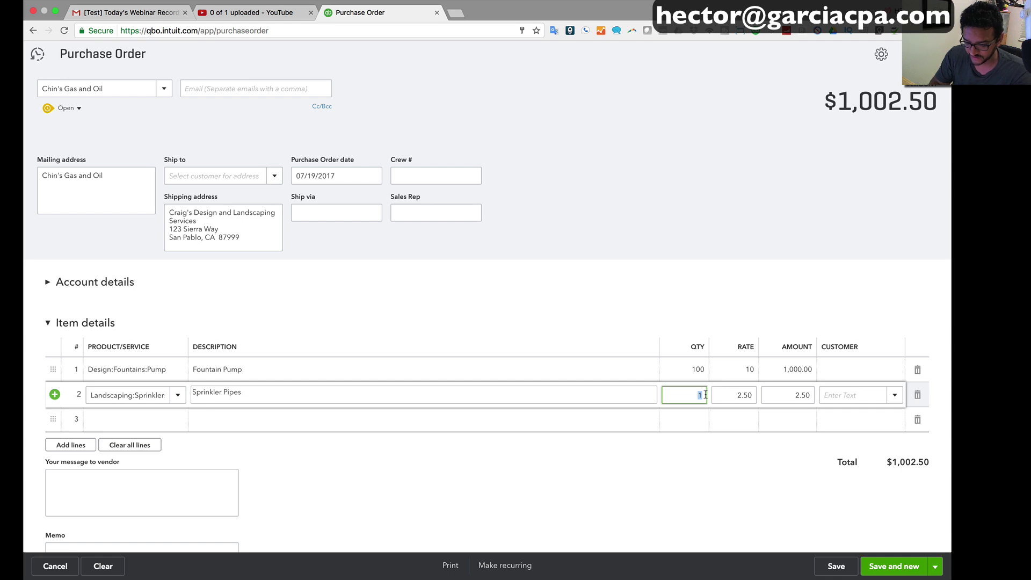
type("80")
key("Tab")
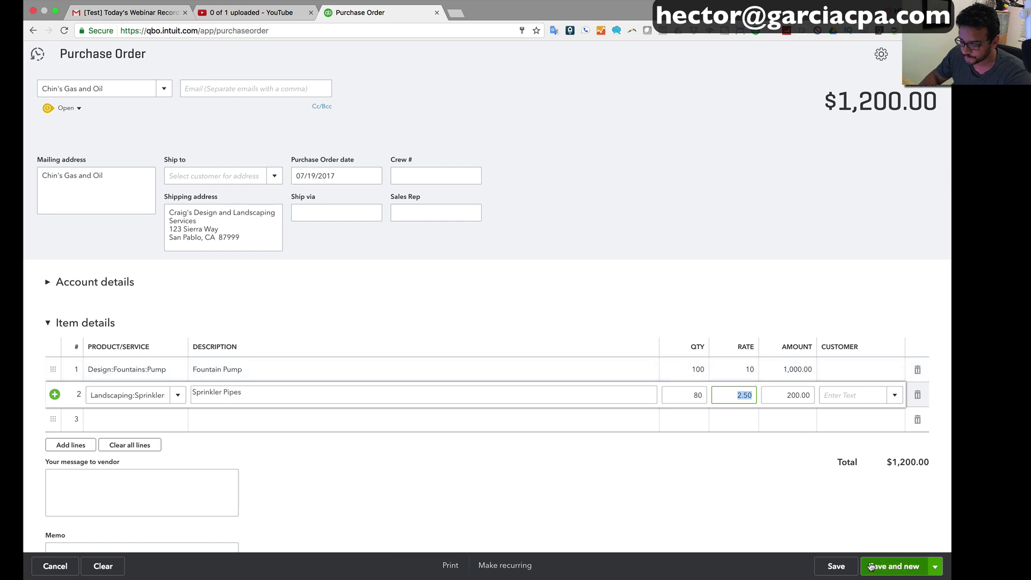
left_click(838, 570)
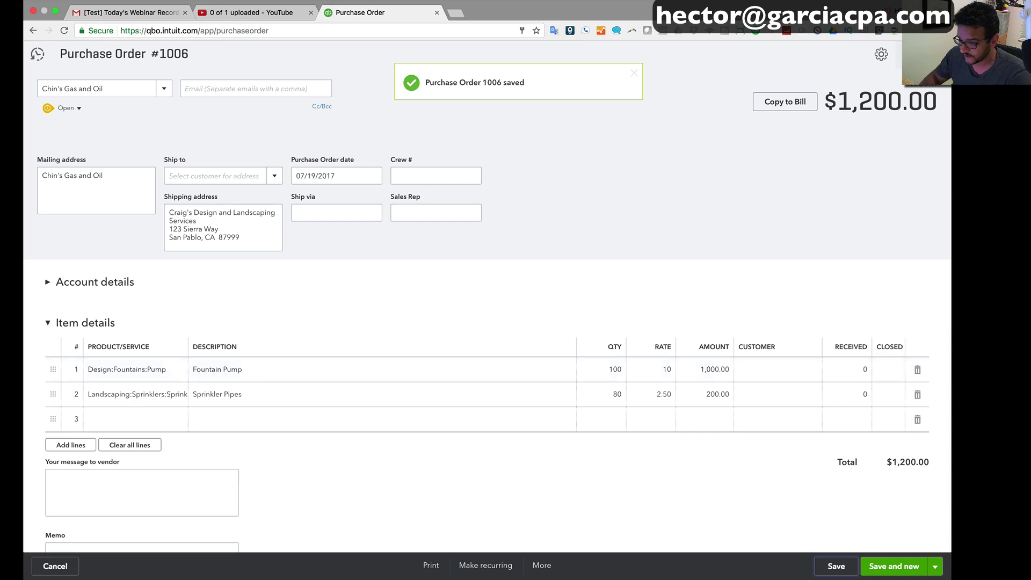
left_click(931, 53)
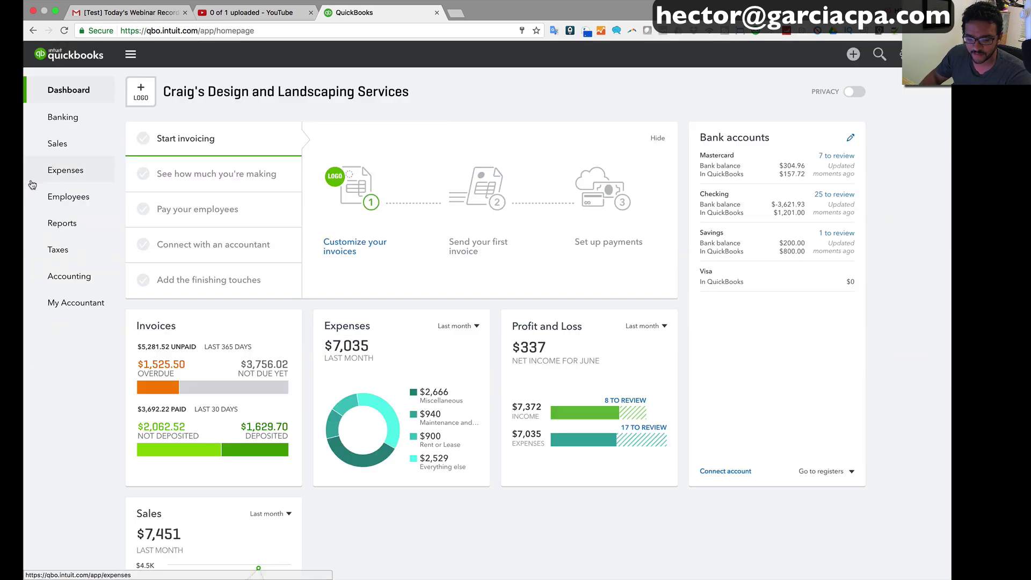
Step: Run the Open Purchase Order List report, showing PO 1006 open for $1,200 of $1,525
left_click(63, 225)
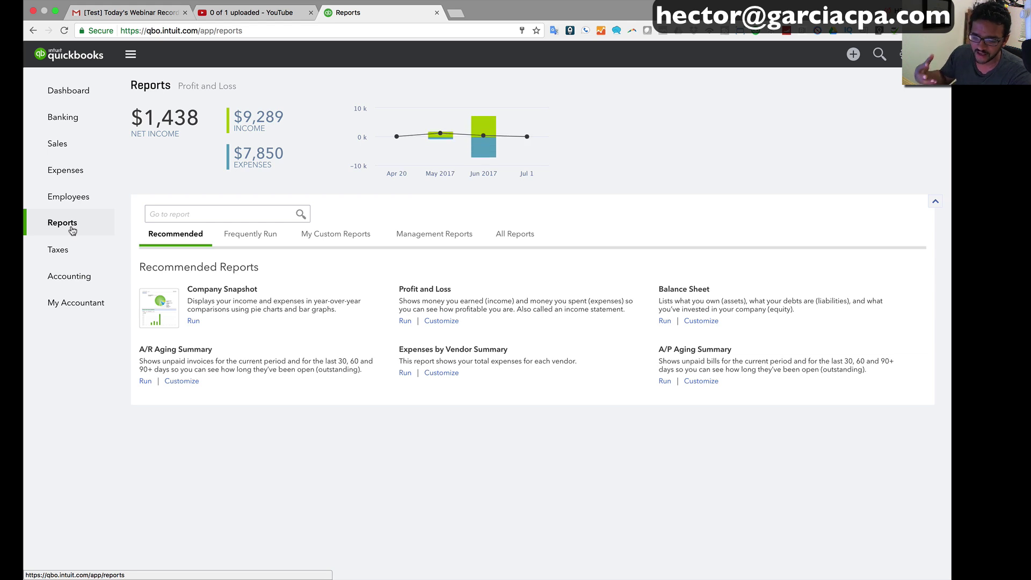
left_click(192, 213)
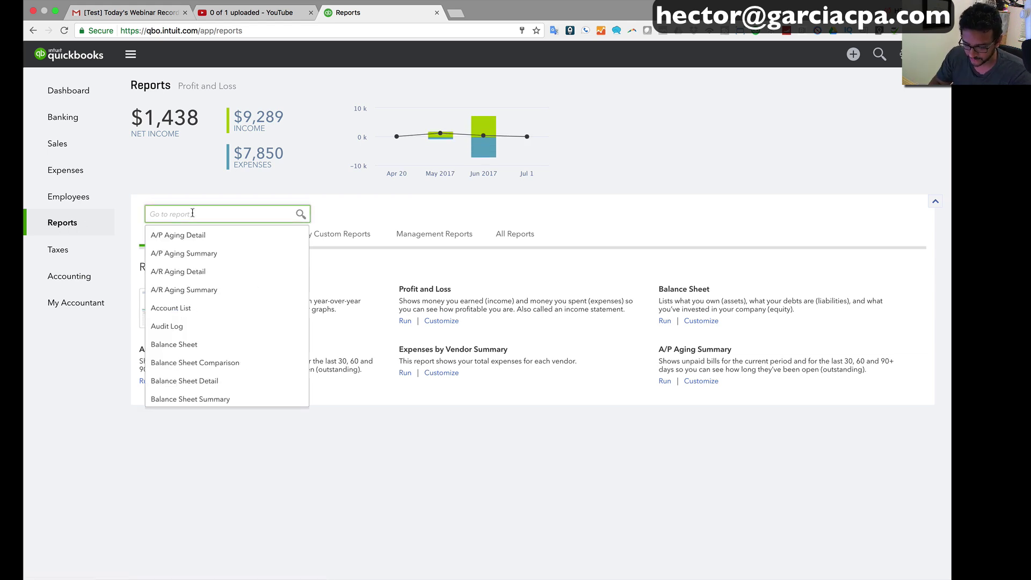
type("pur")
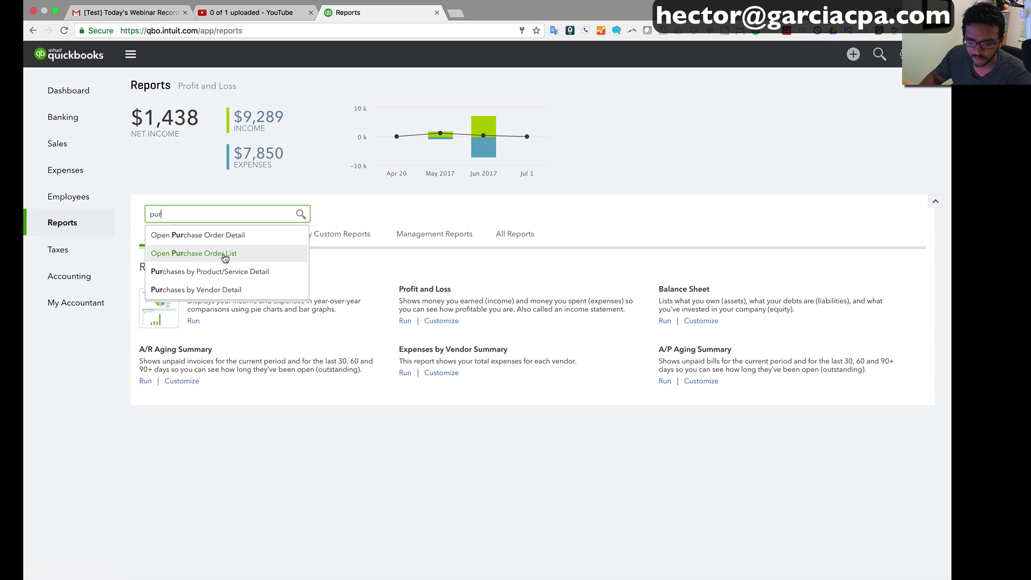
left_click(223, 256)
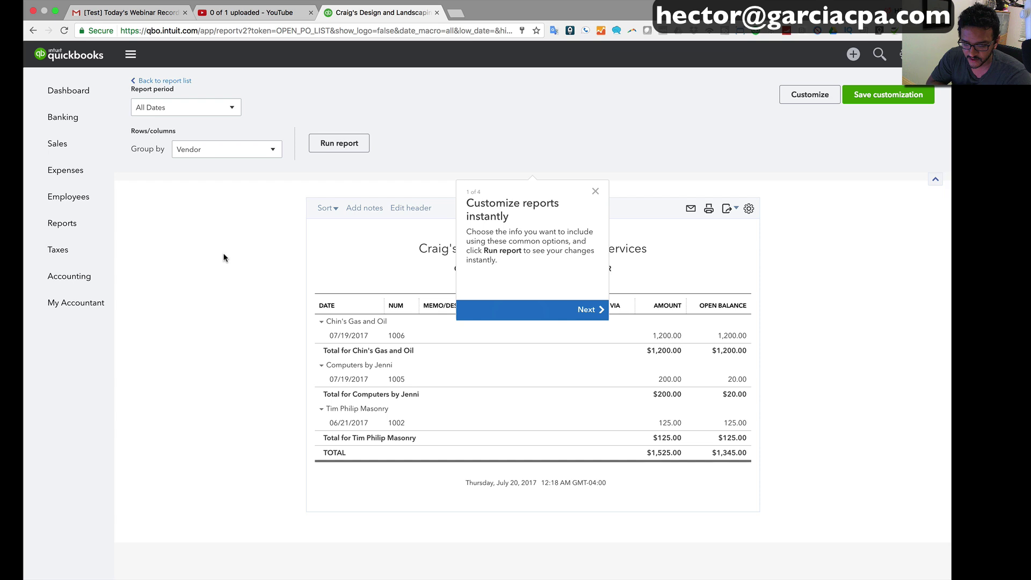
left_click(596, 192)
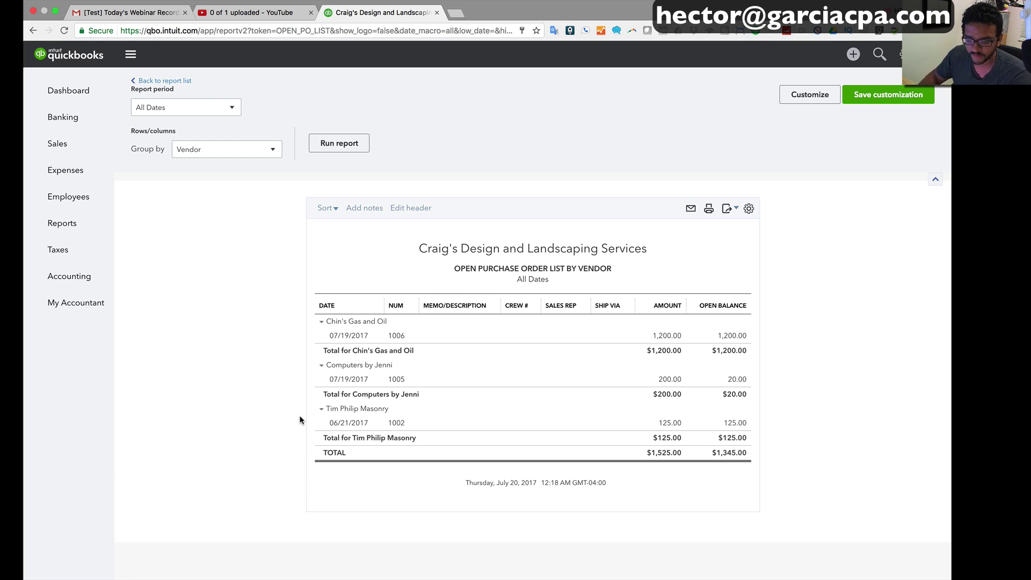
Step: View the Open Purchase Orders Detail report for PO 1006, then return to the report list
left_click(78, 223)
left_click(202, 214)
type("p")
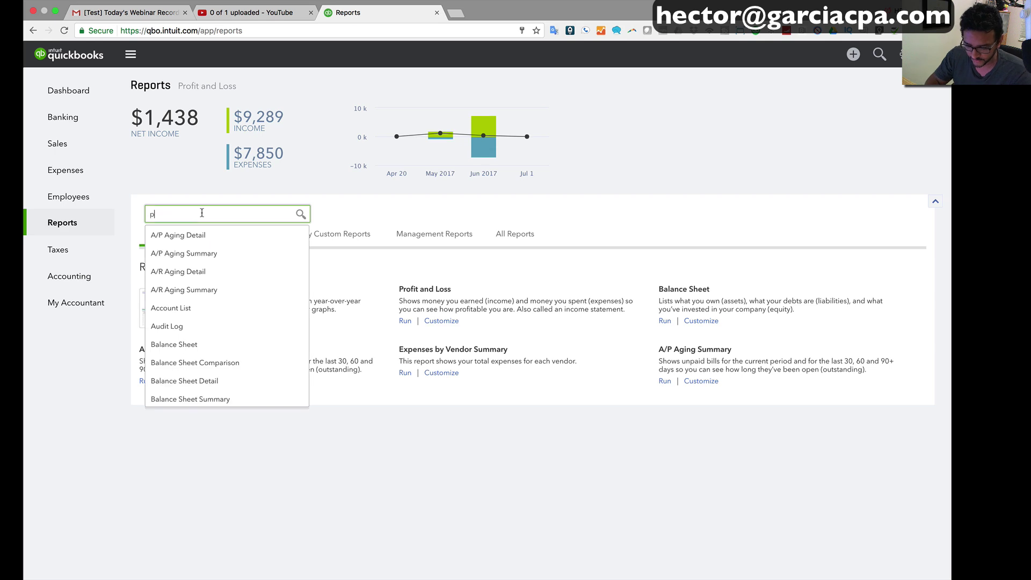
type("ur")
left_click(255, 236)
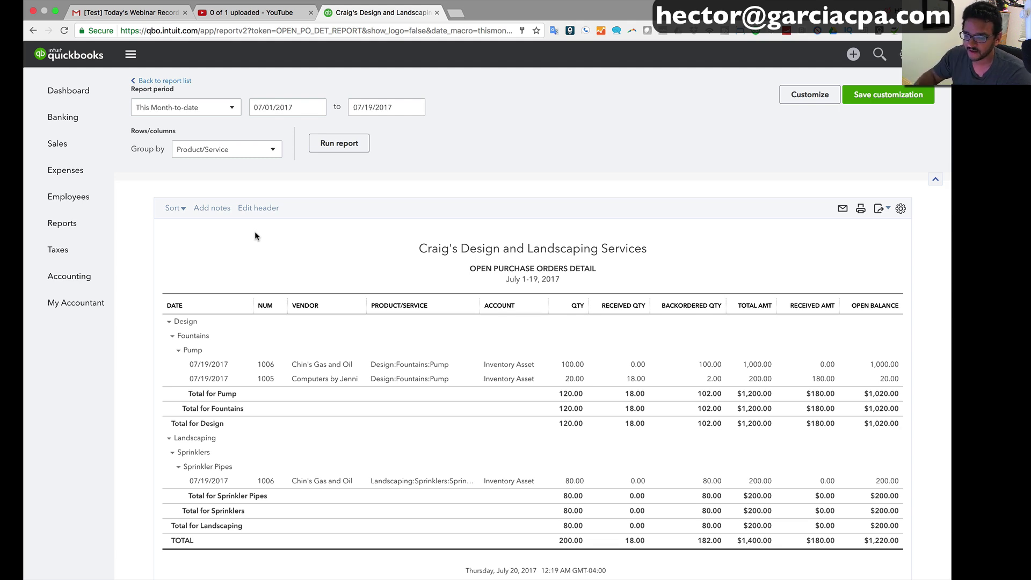
left_click(148, 80)
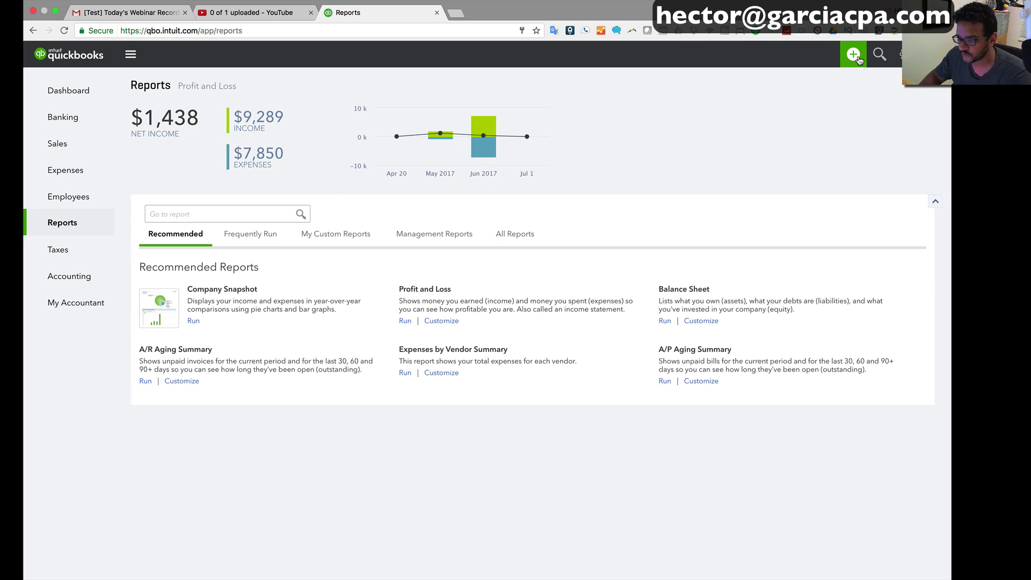
Step: Create a bill for Chin's Gas and Oil and add Purchase Order #1006's lines to it
left_click(854, 55)
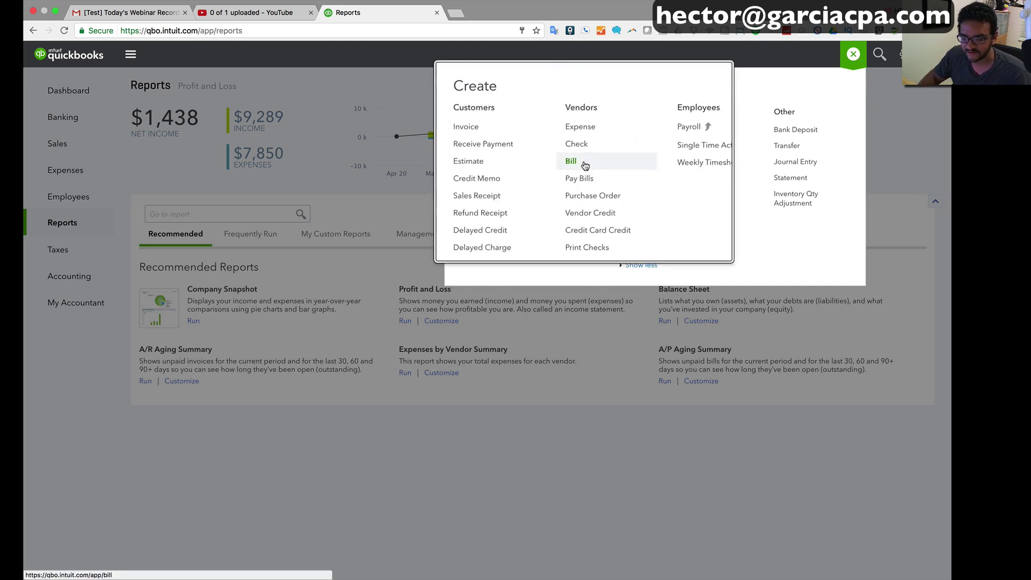
left_click(585, 163)
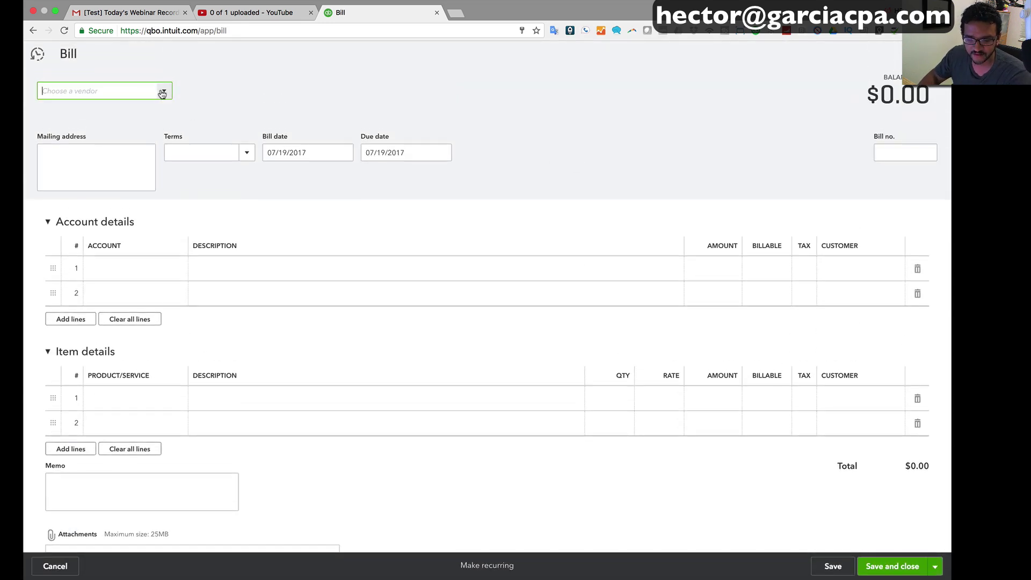
left_click(162, 92)
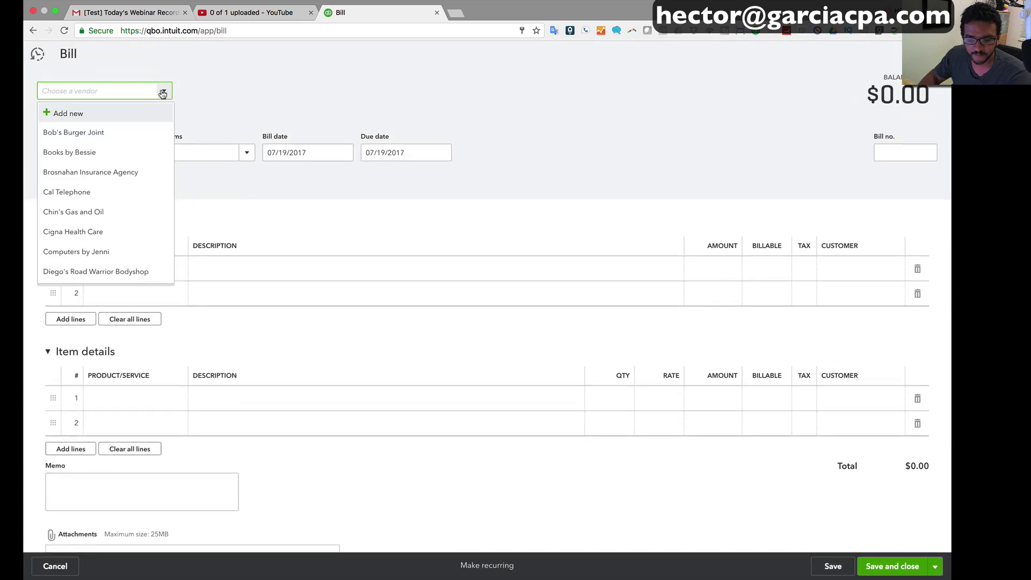
left_click(74, 211)
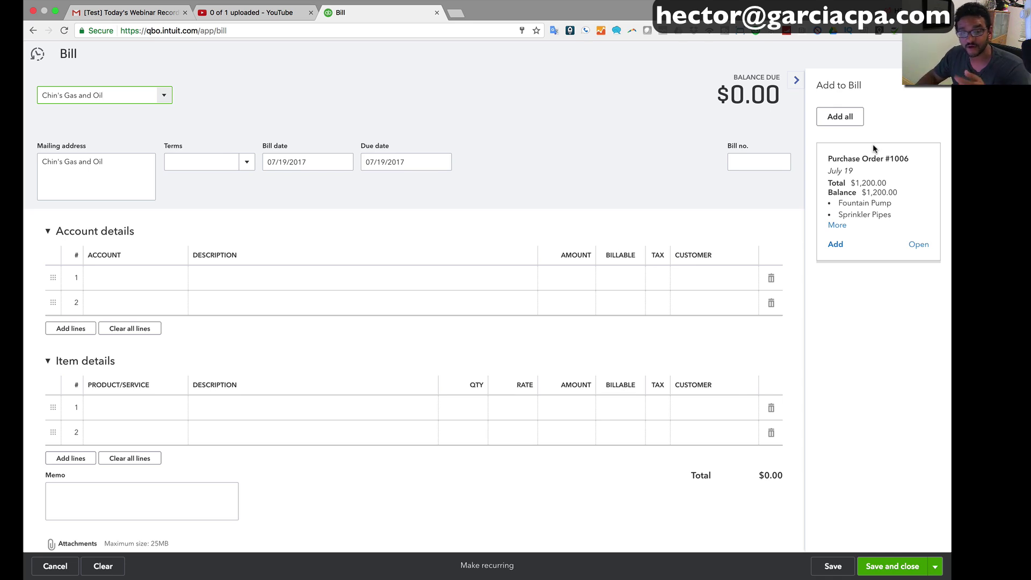
left_click(834, 245)
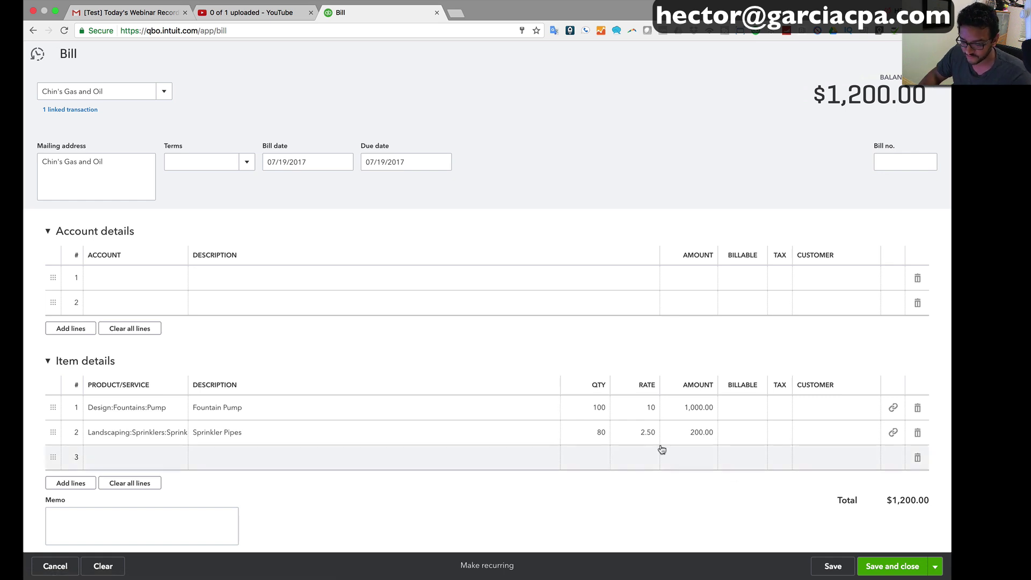
Step: Change bill quantities to 97 Fountain Pumps and 40 Sprinkler Pipes, totalling $1,070.00
left_click(600, 411)
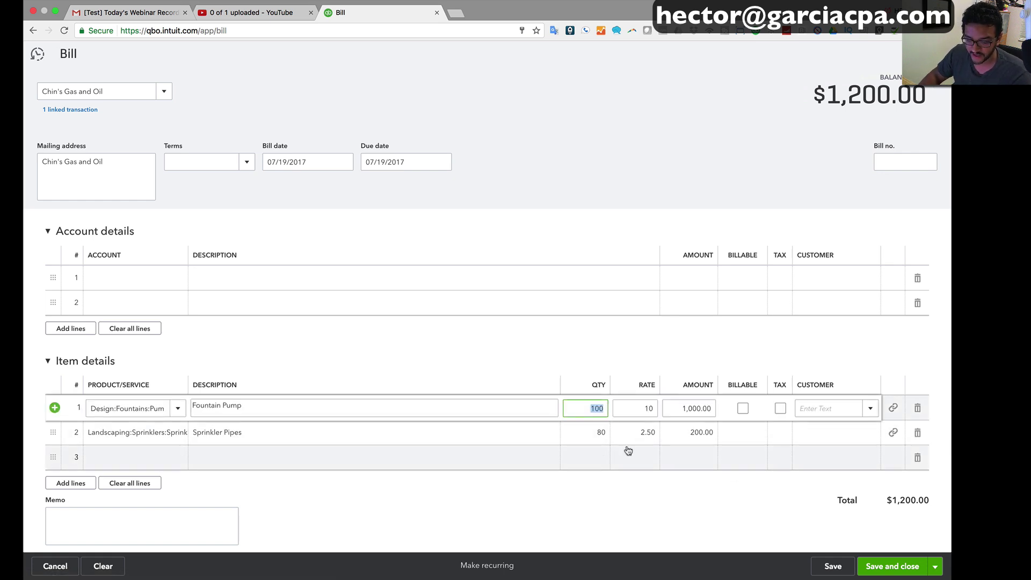
type("97")
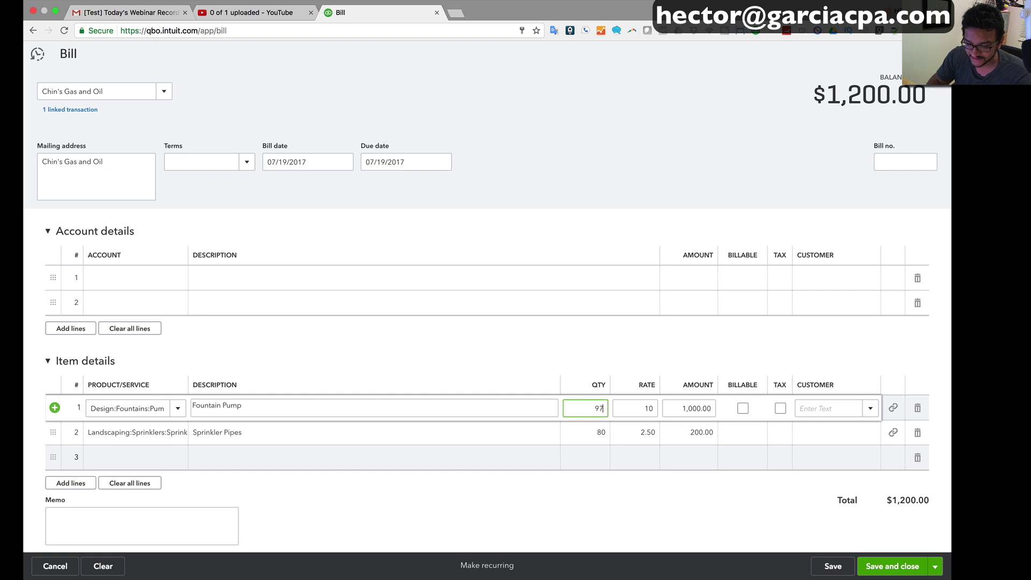
left_click(599, 433)
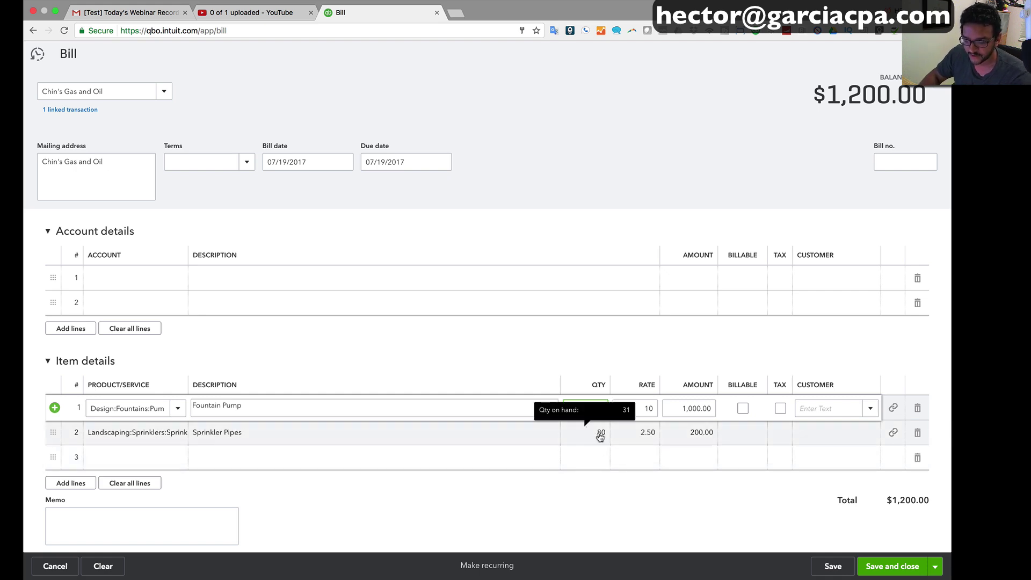
type("40")
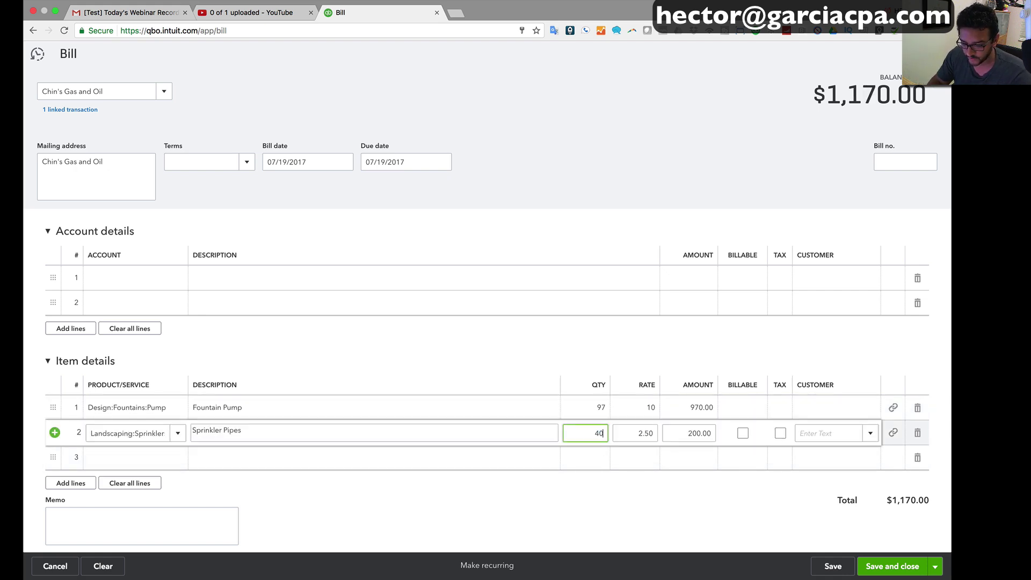
left_click(563, 462)
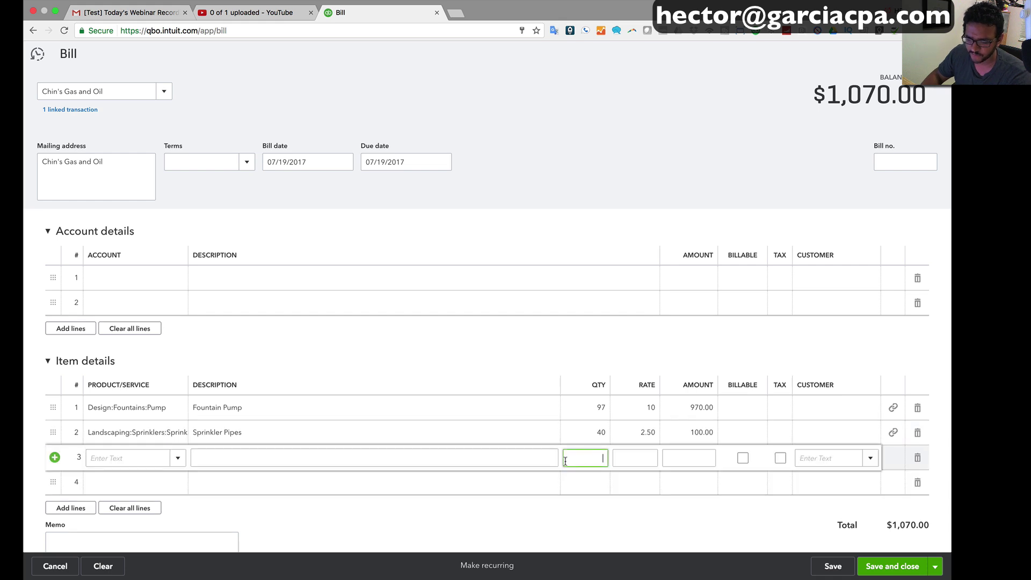
left_click(593, 429)
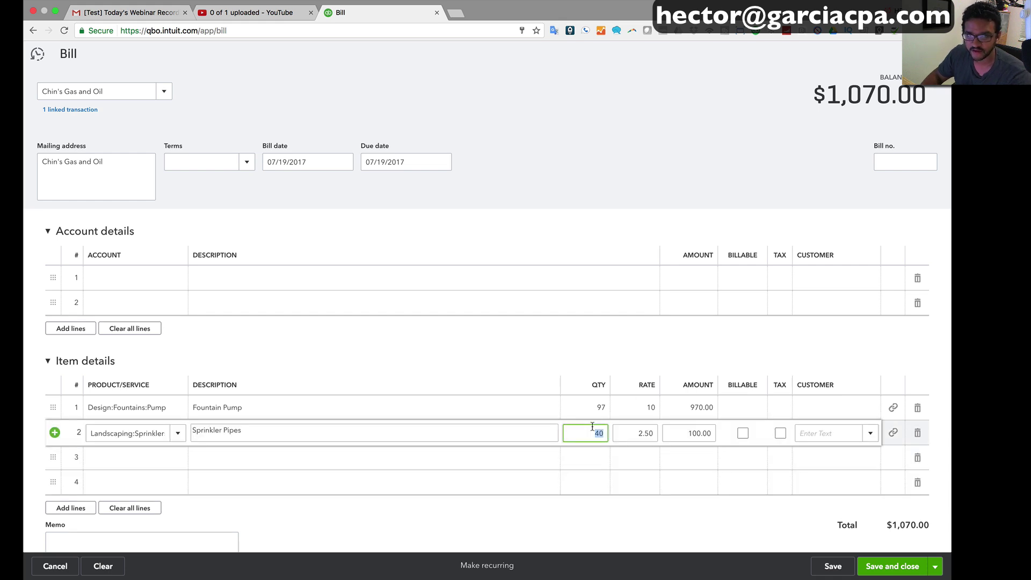
Step: Append notes: other 3 pumps out of stock, other 40 pipes arriving next week
left_click(329, 408)
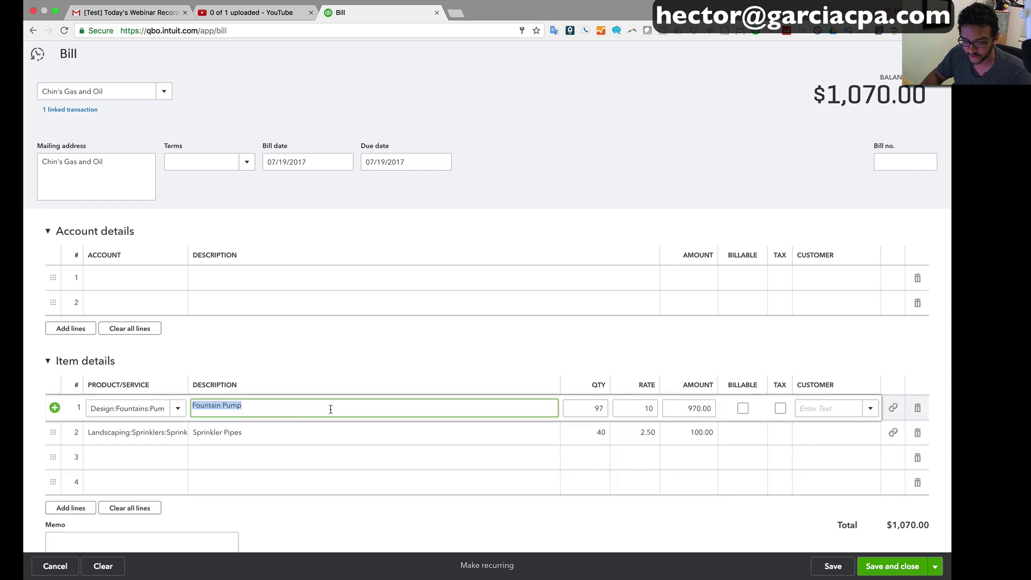
left_click(330, 409)
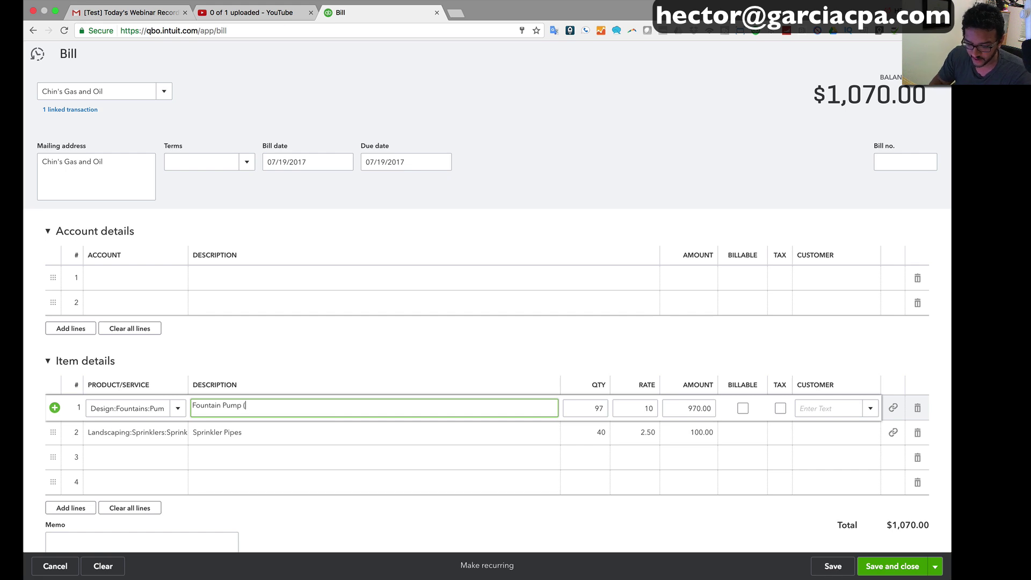
type("(other 3 a")
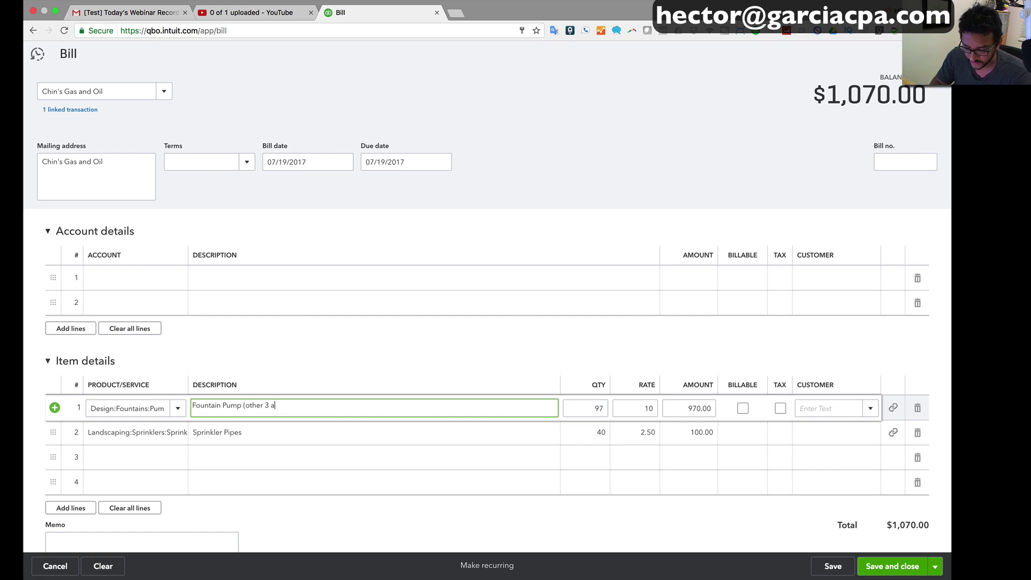
type("re our of stock")
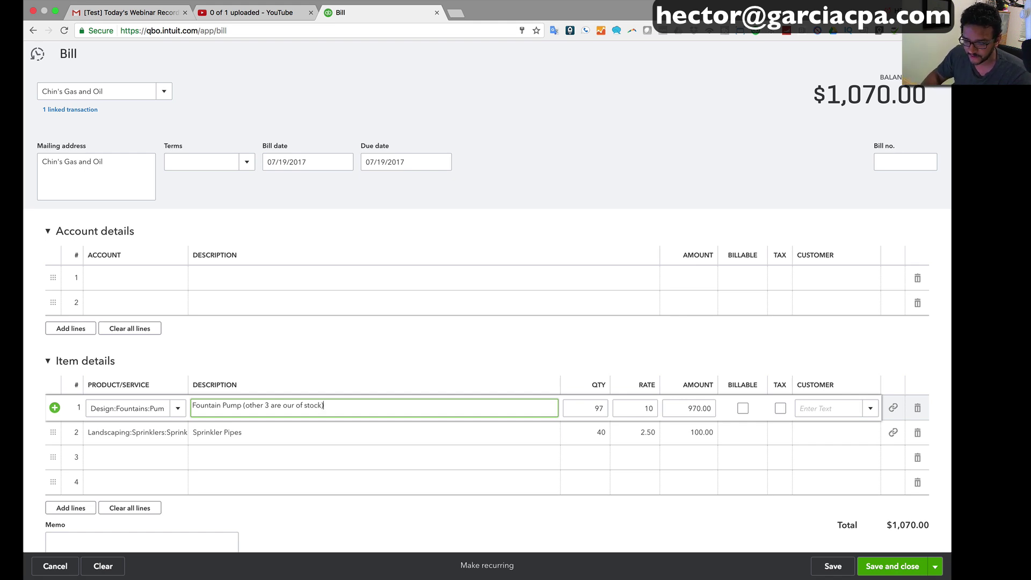
left_click(264, 430)
left_click(265, 430)
type("(o")
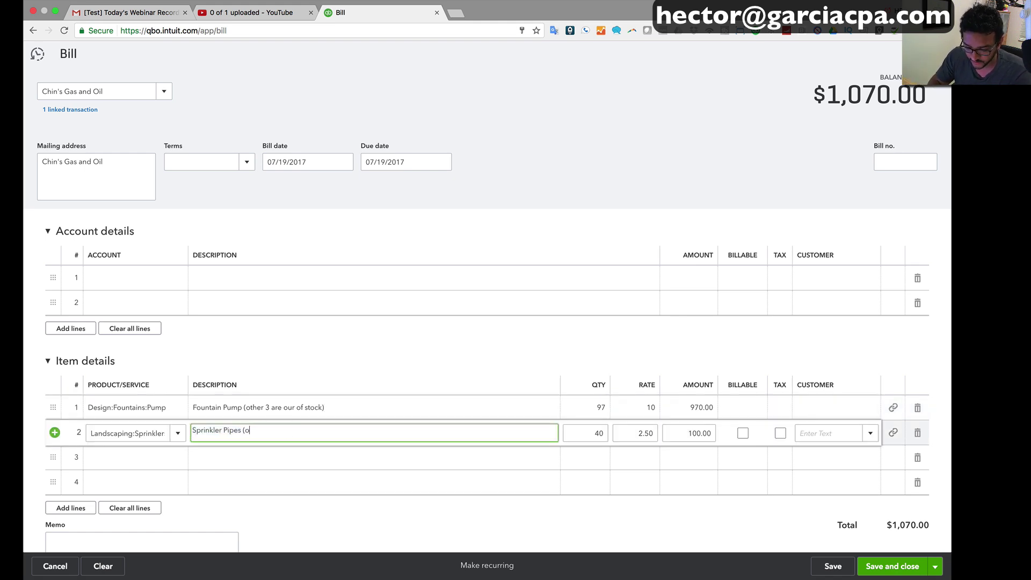
type("ther 40 will ")
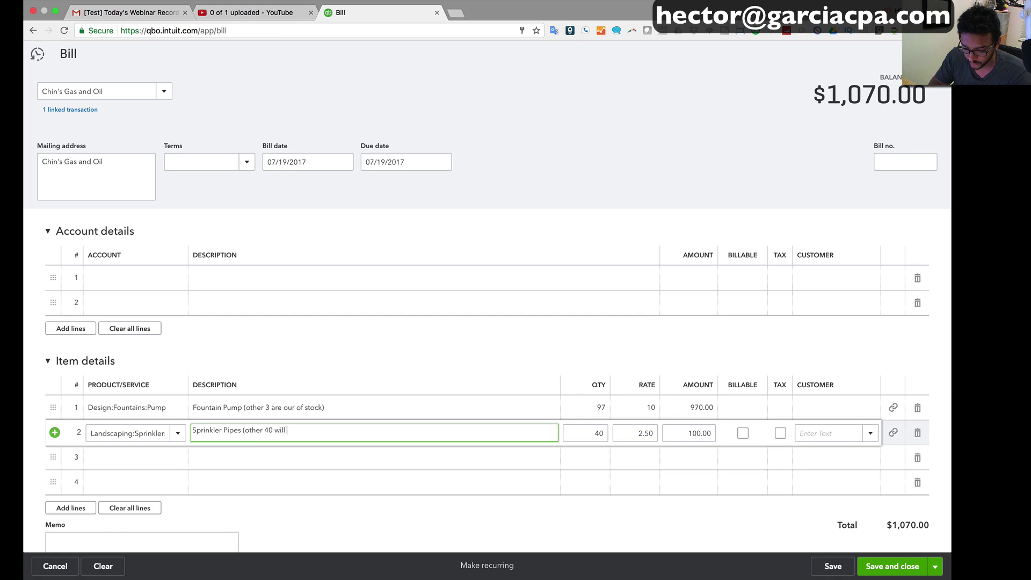
type("come in n")
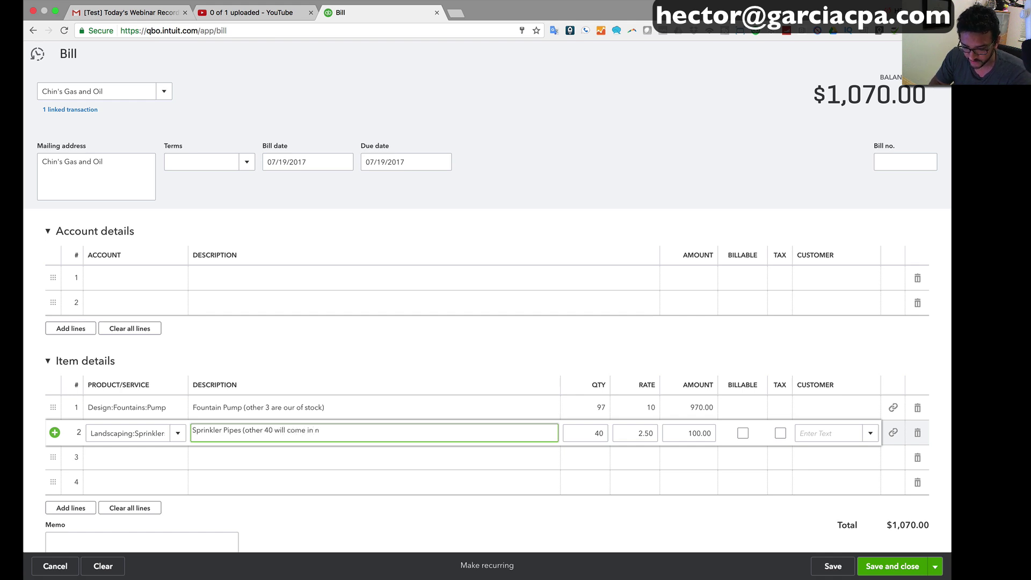
type("beweek")
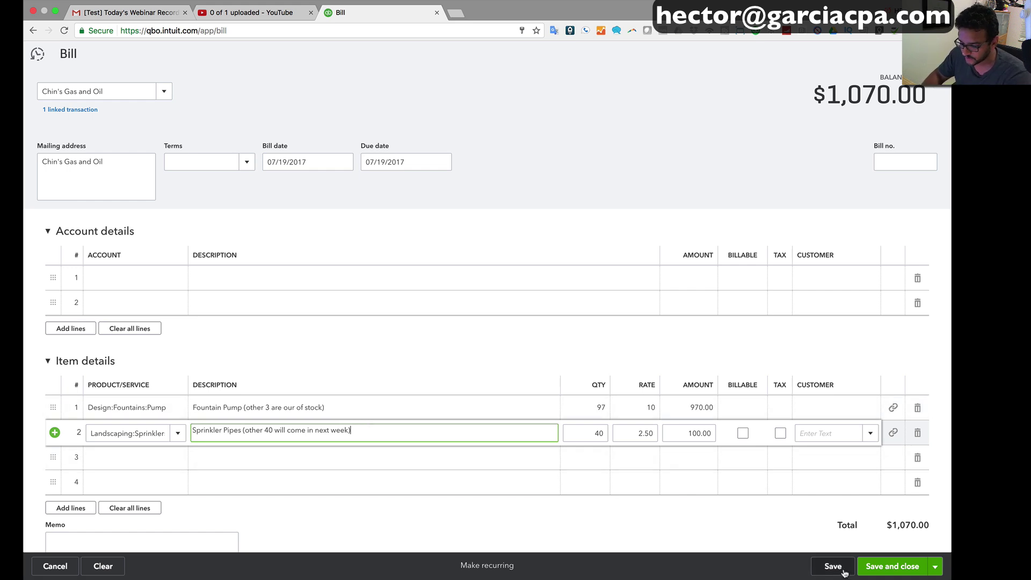
left_click(879, 568)
Step: Save the bill and open Purchase Order #1006 from recent transactions
left_click(879, 567)
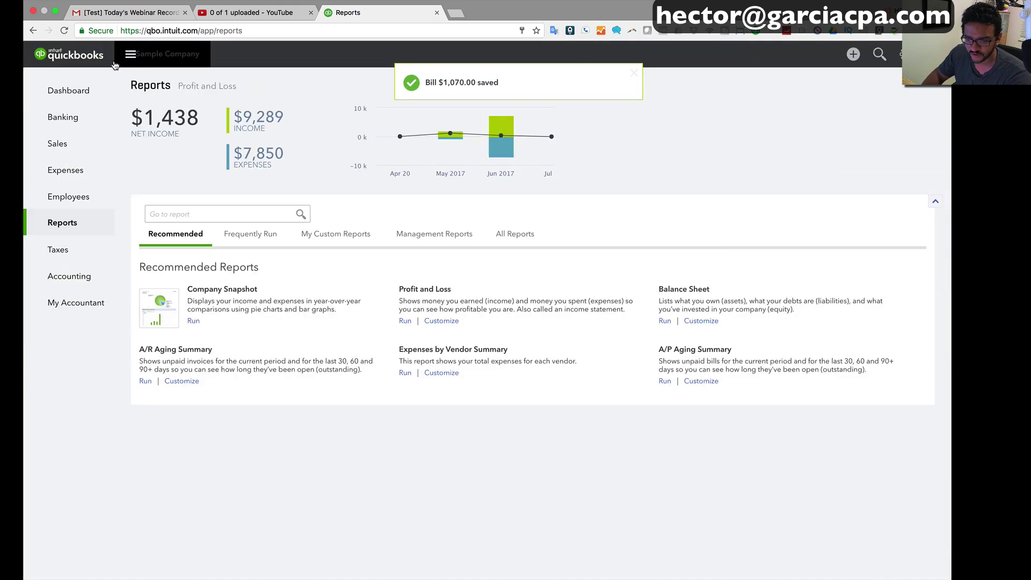
left_click(883, 56)
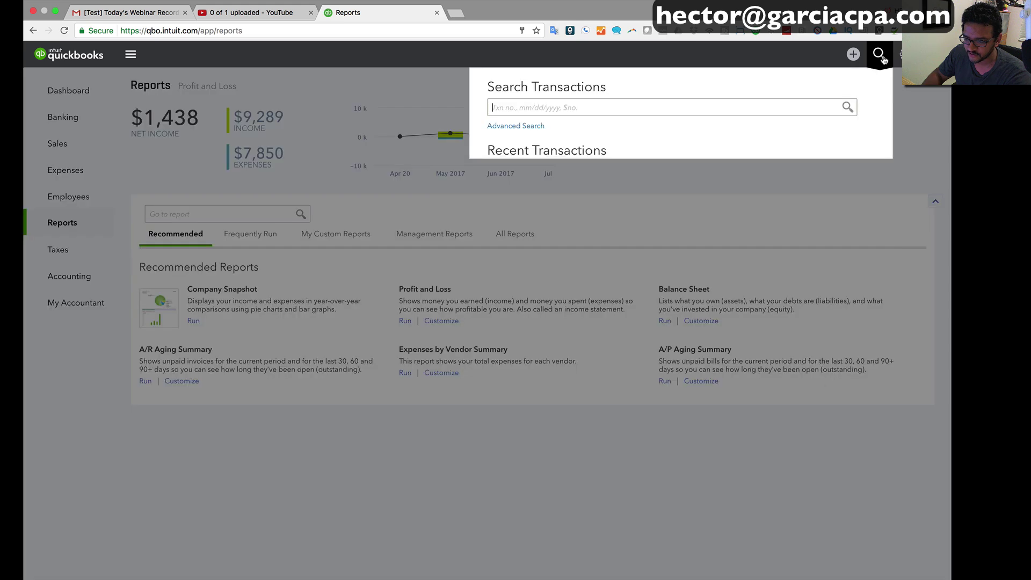
left_click(525, 181)
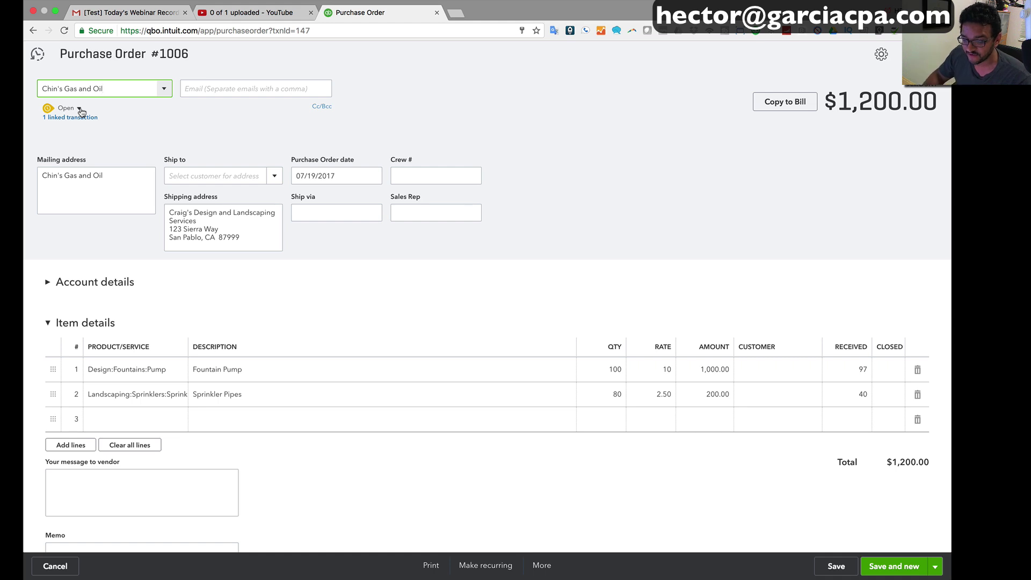
Step: Switch the purchase order status to Closed, then back to Open
left_click(81, 111)
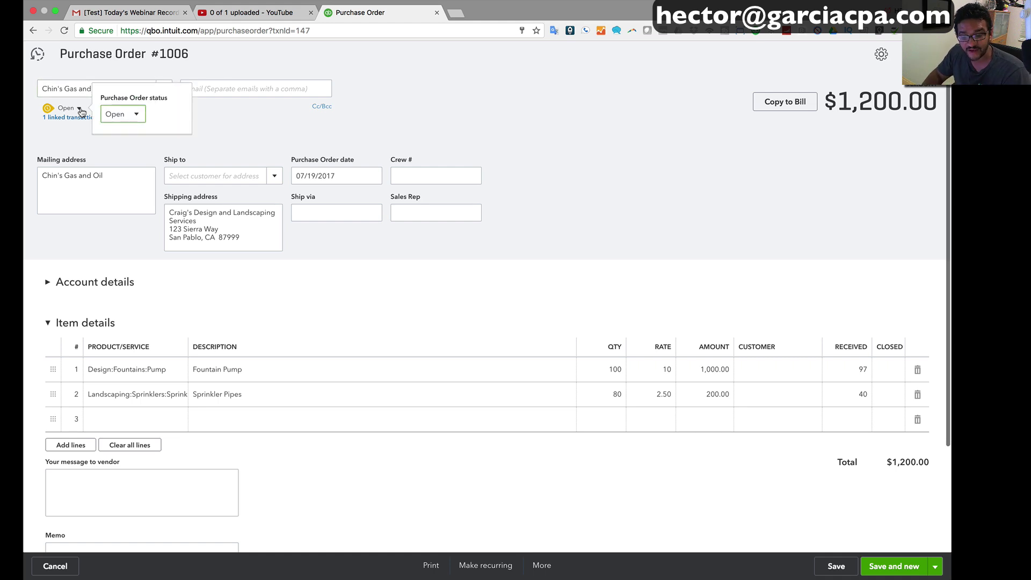
left_click(118, 115)
left_click(119, 151)
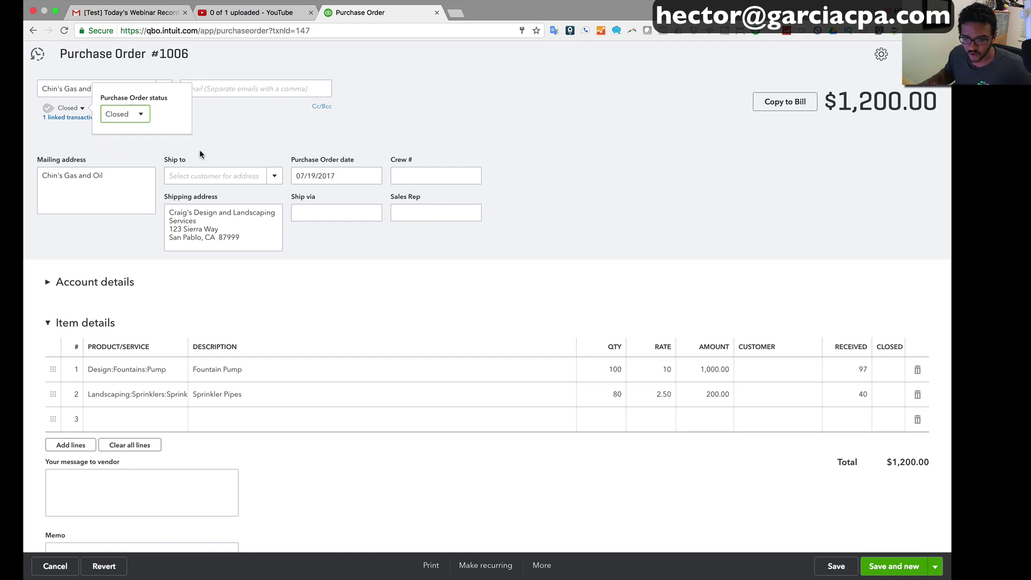
left_click(134, 114)
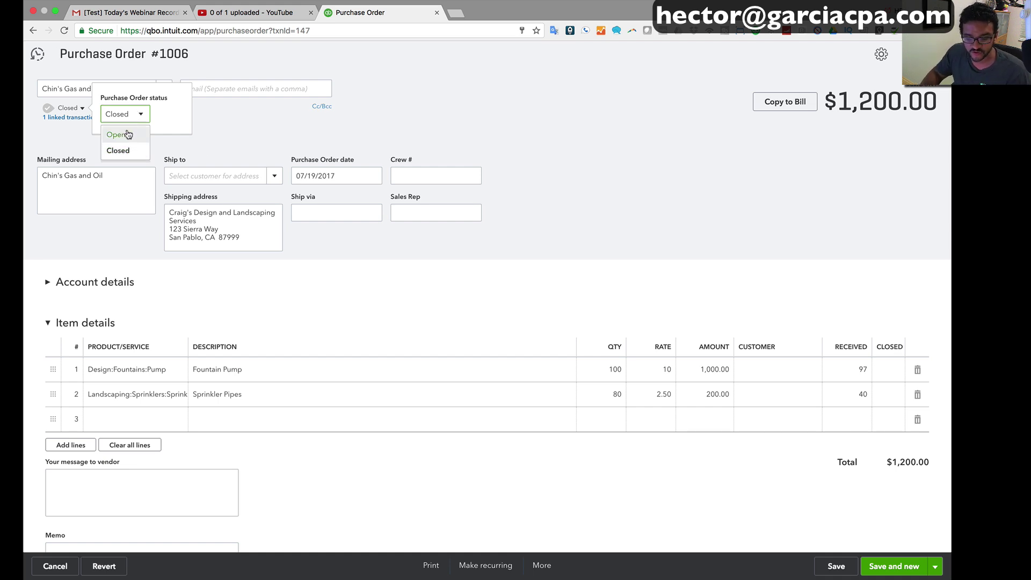
left_click(126, 134)
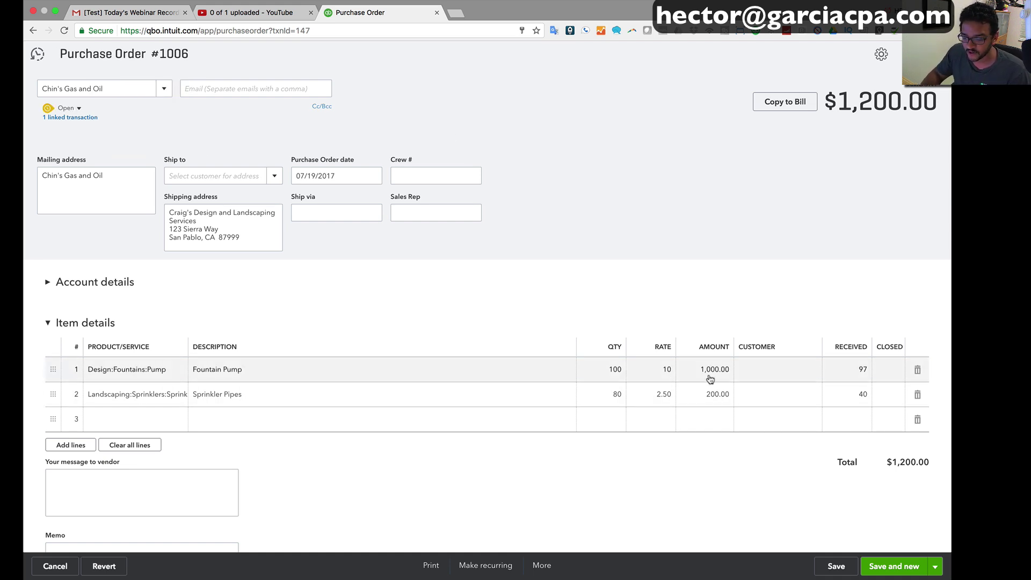
mouse_move(598, 376)
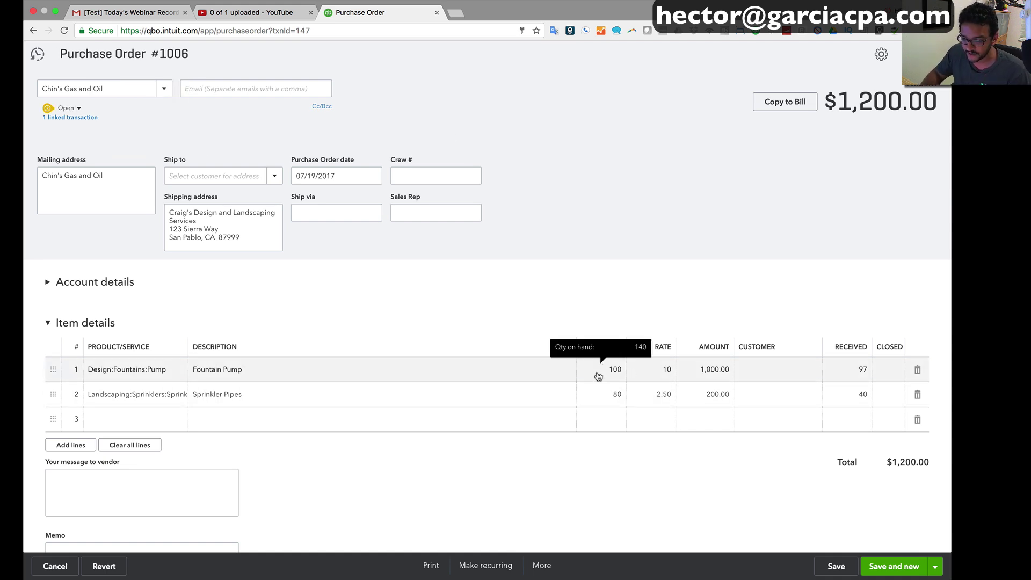
Step: Mark the Fountain Pump line closed and save and close Purchase Order #1006
left_click(895, 375)
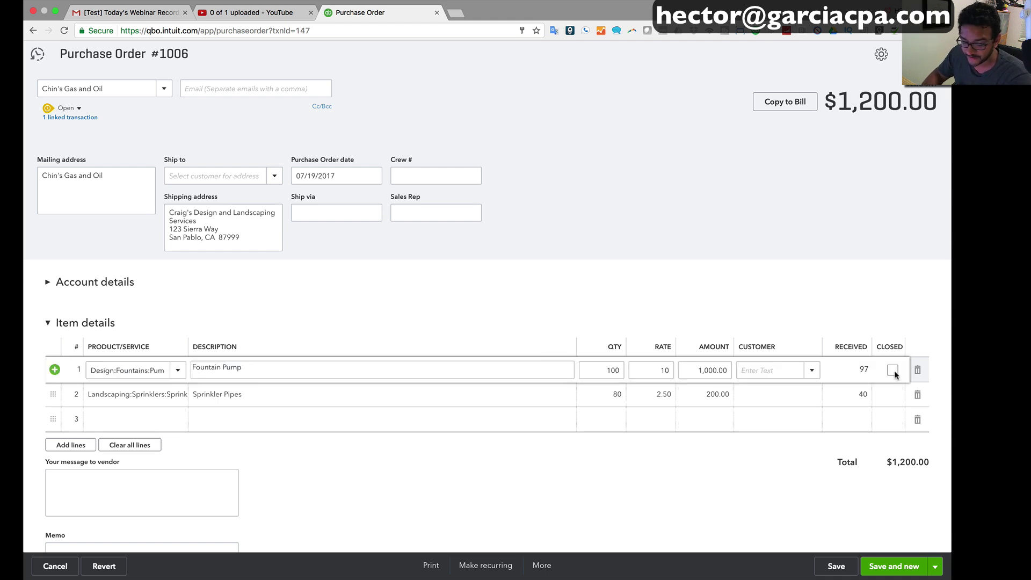
left_click(893, 370)
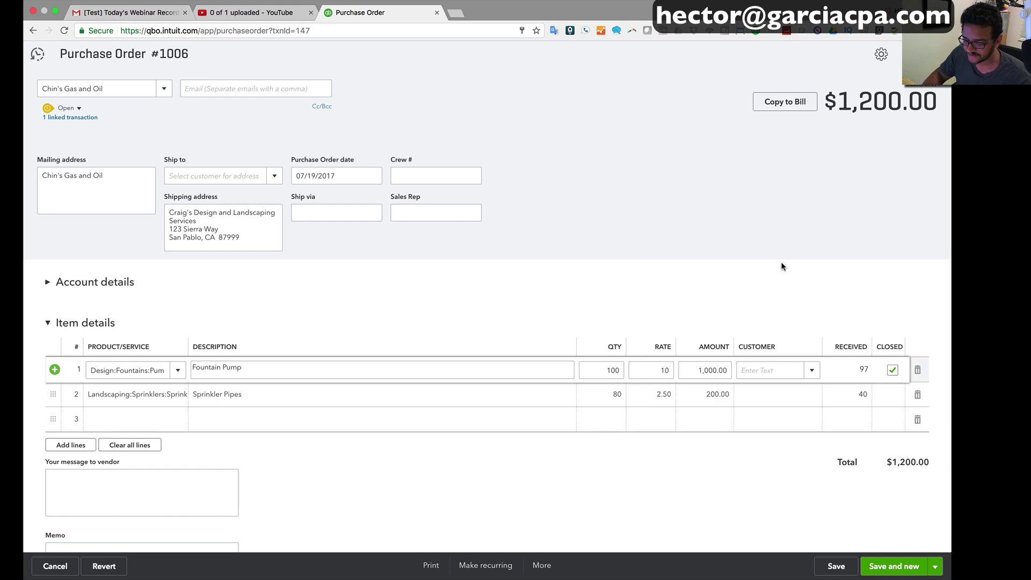
left_click(773, 298)
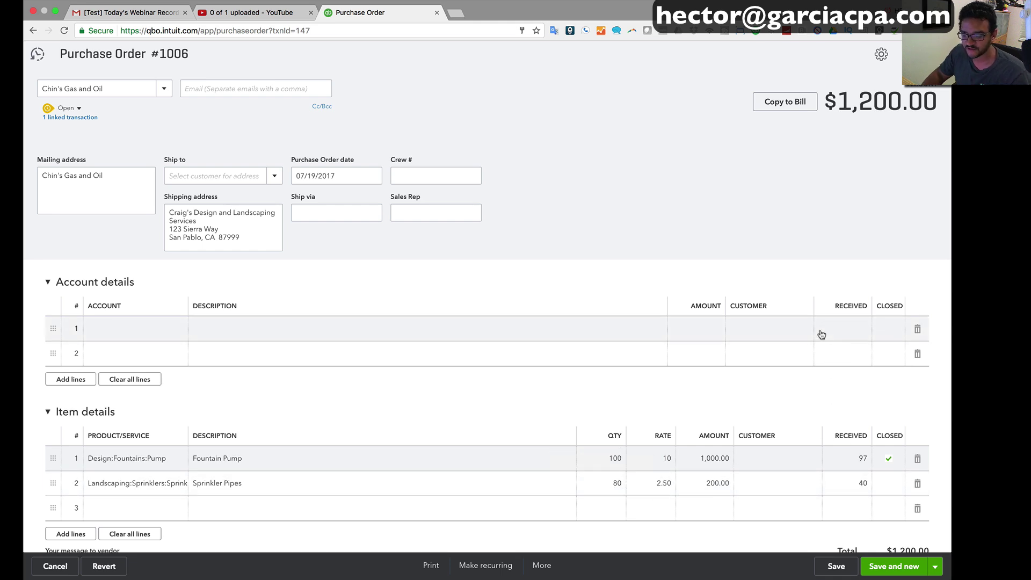
mouse_move(862, 484)
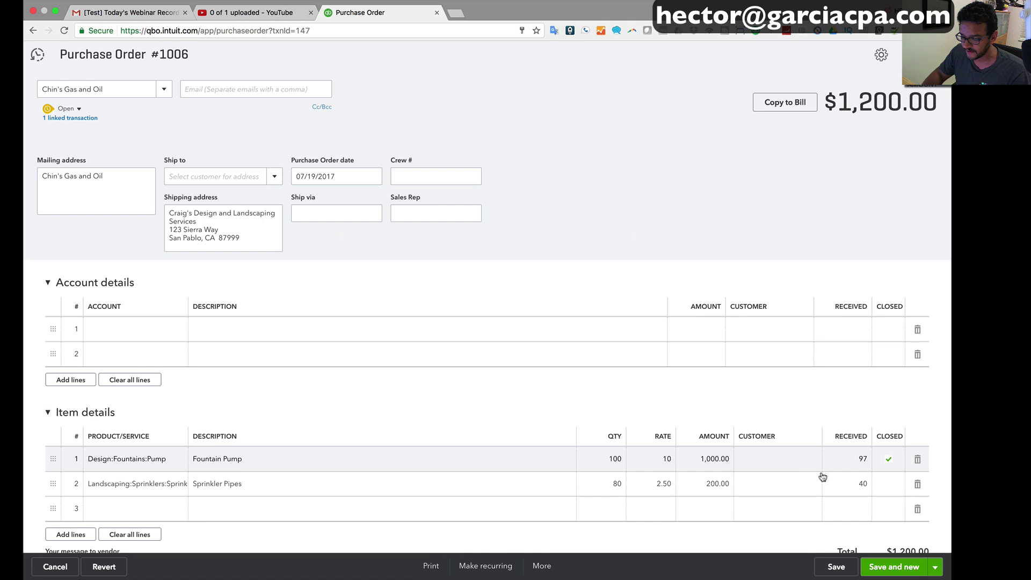
scroll(822, 477, "down", 1)
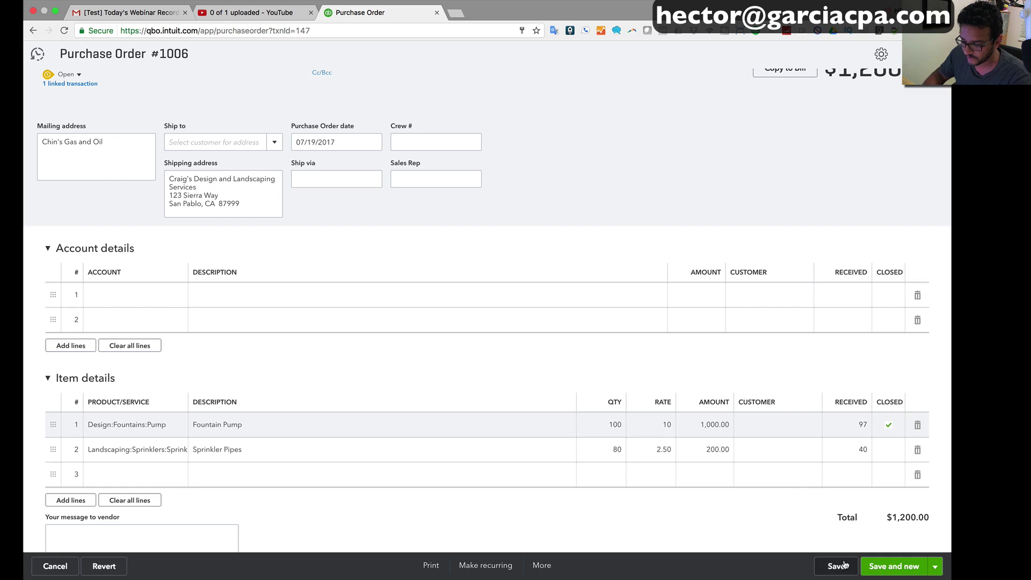
left_click(935, 566)
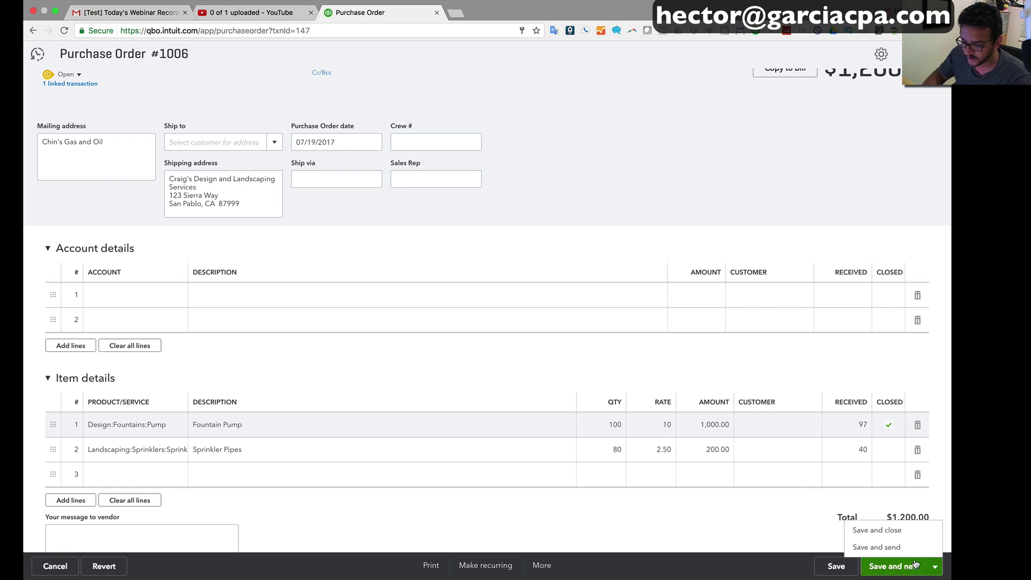
left_click(888, 535)
Step: Confirm the save, then open the Open Purchase Order List showing $100.00 open on PO 1006
left_click(586, 333)
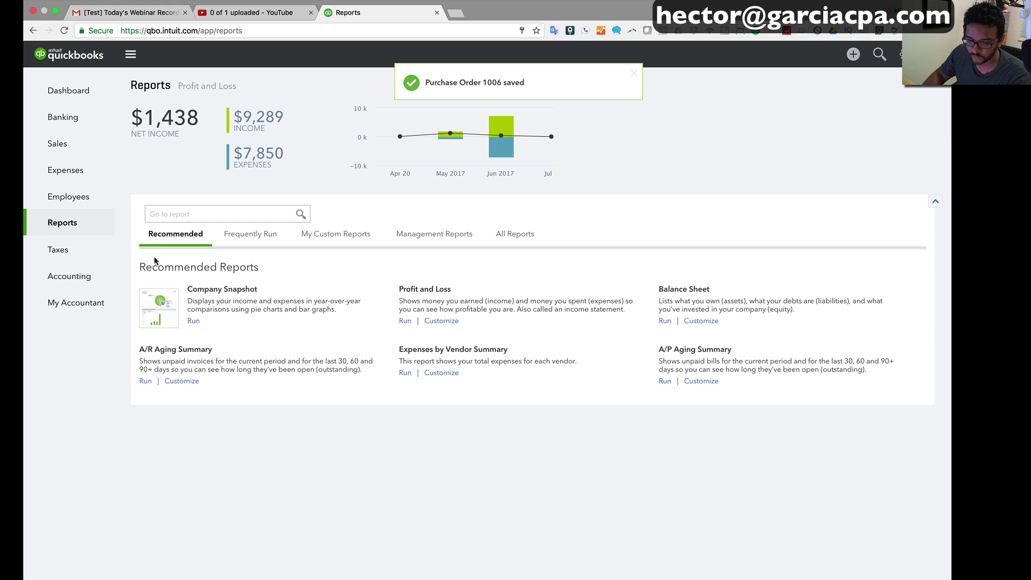
left_click(169, 214)
type("pur")
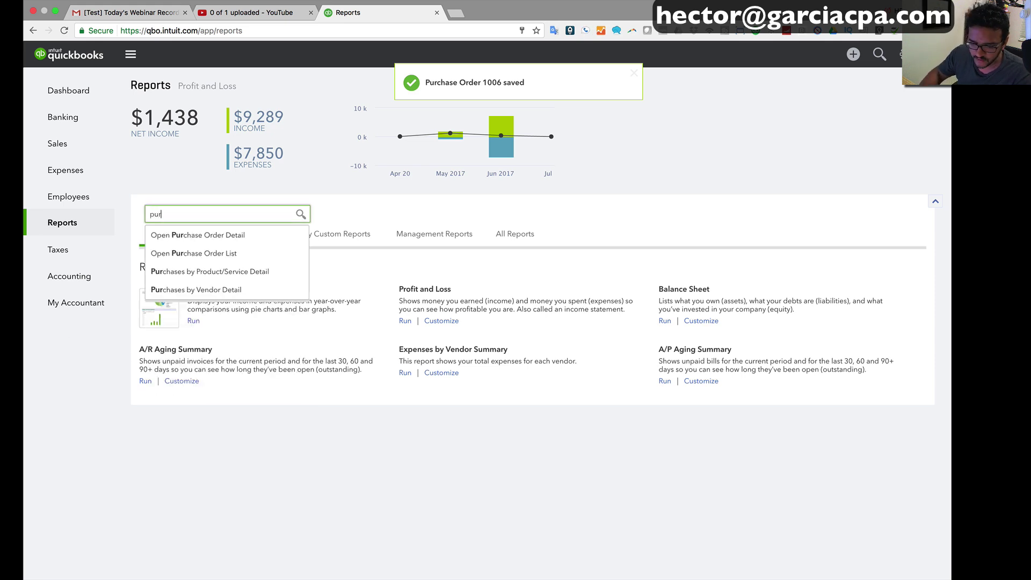
left_click(211, 253)
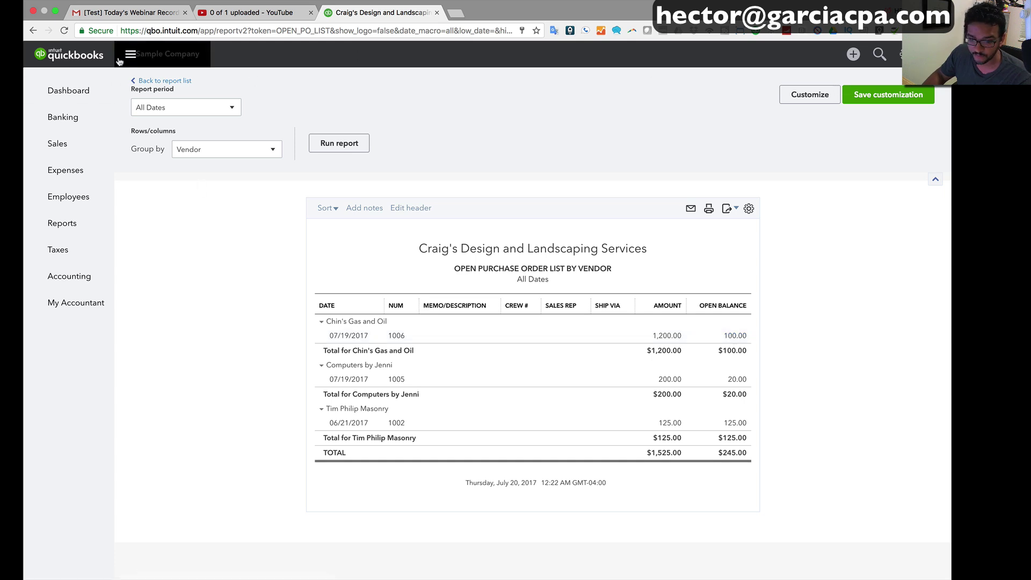
Step: Run the Open Purchase Orders Detail report, showing 40 Sprinkler Pipes backordered on PO 1006
left_click(74, 224)
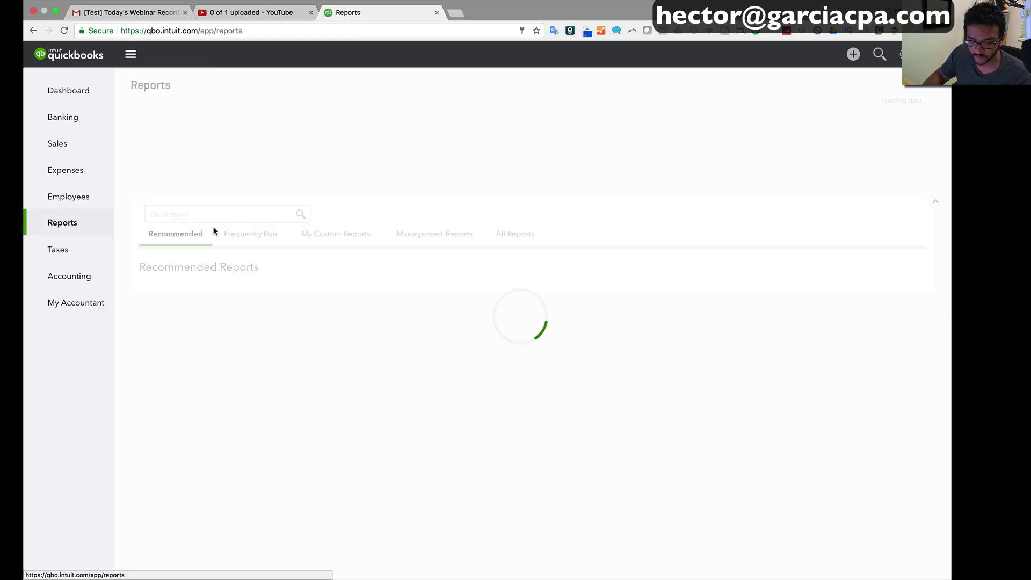
left_click(186, 214)
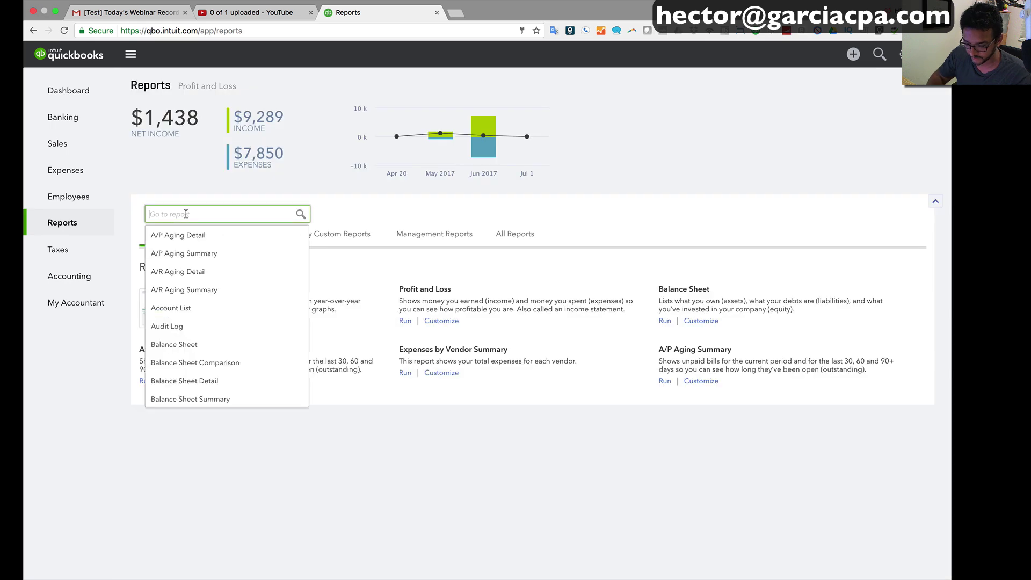
type("pur")
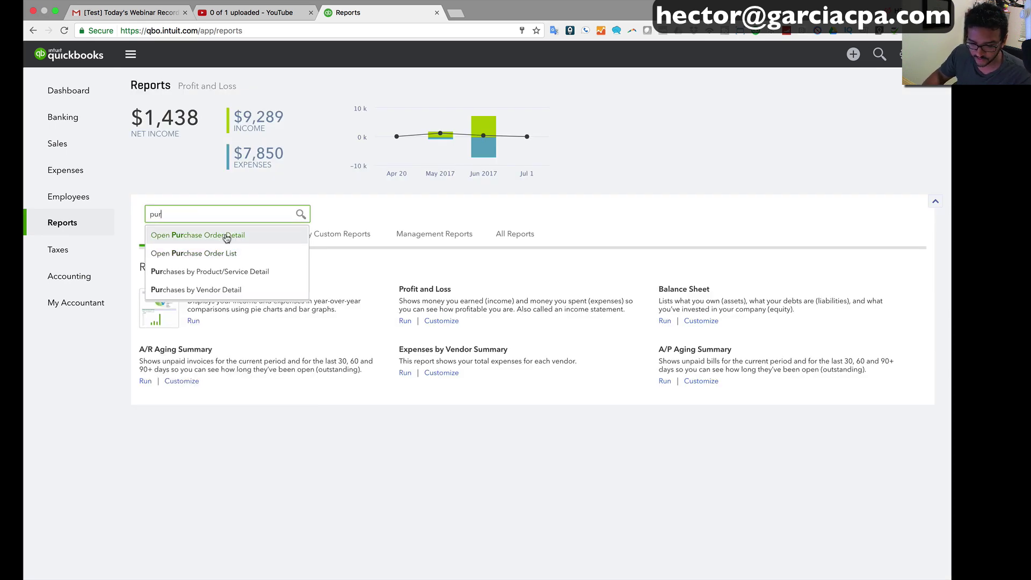
left_click(226, 237)
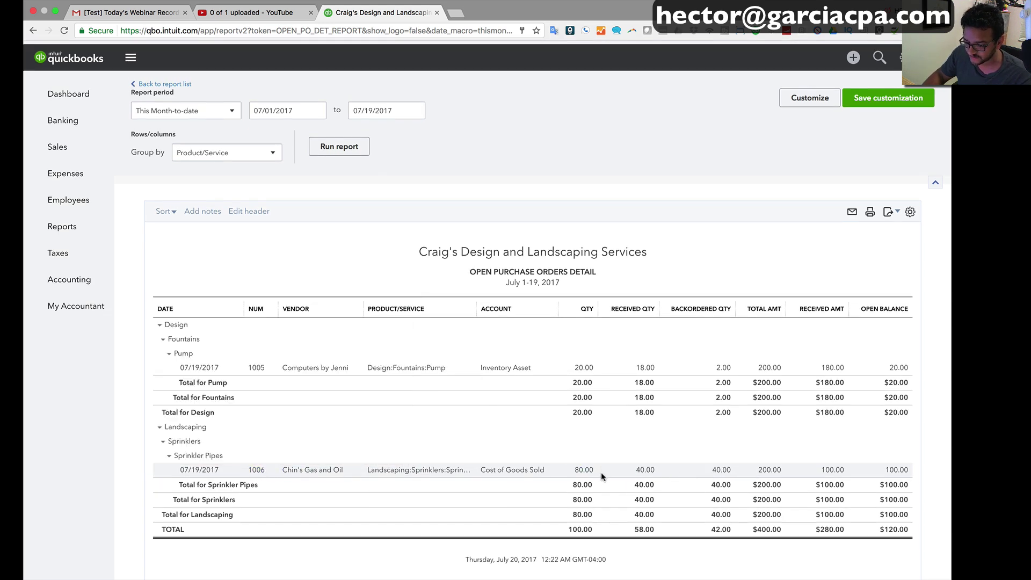
scroll(599, 462, "down", 1)
key("super+equal")
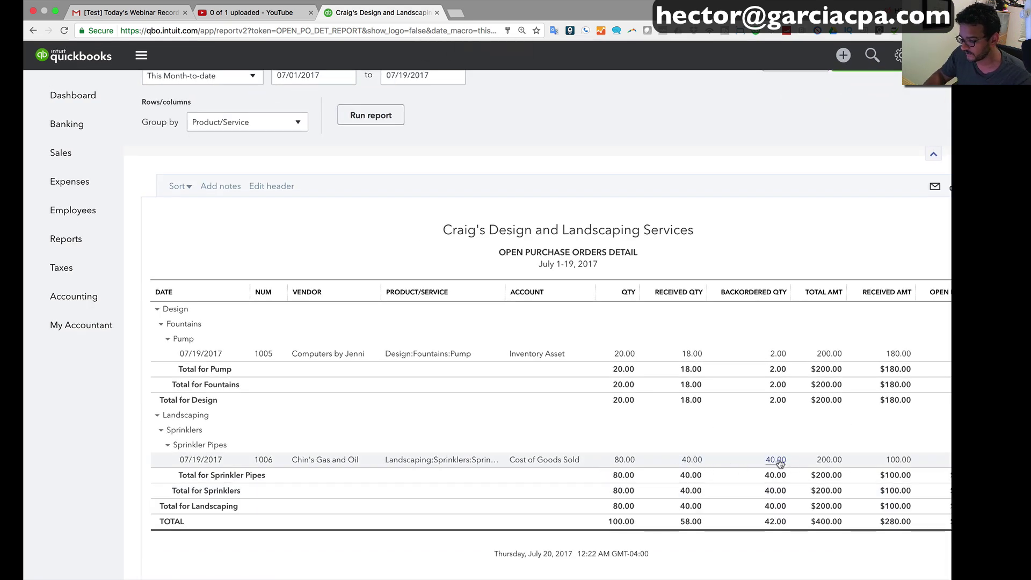
key("super+minus")
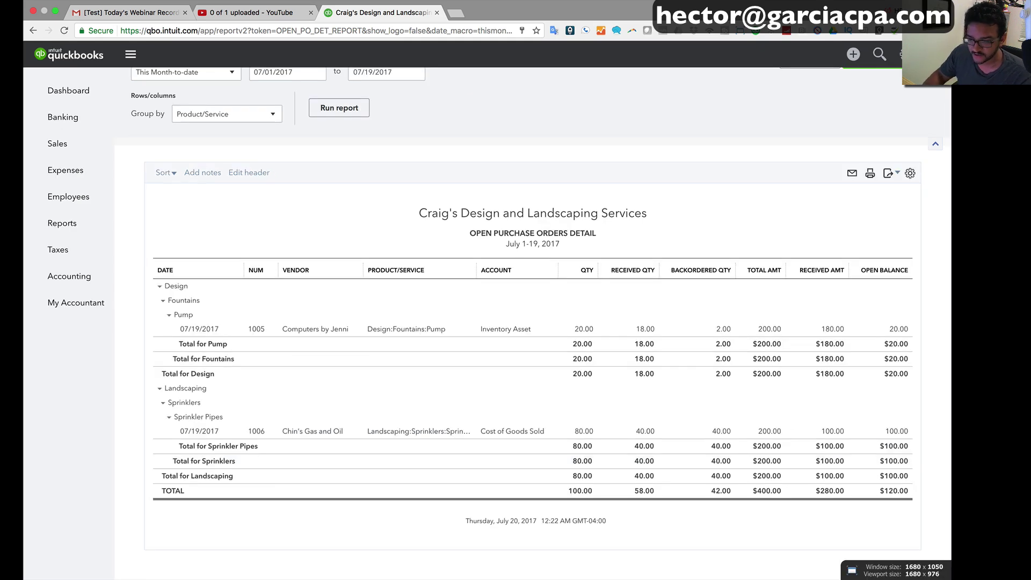
Step: Start a new bill for Chin's Gas and Oil and add the PO #1006 lines to it
left_click(855, 54)
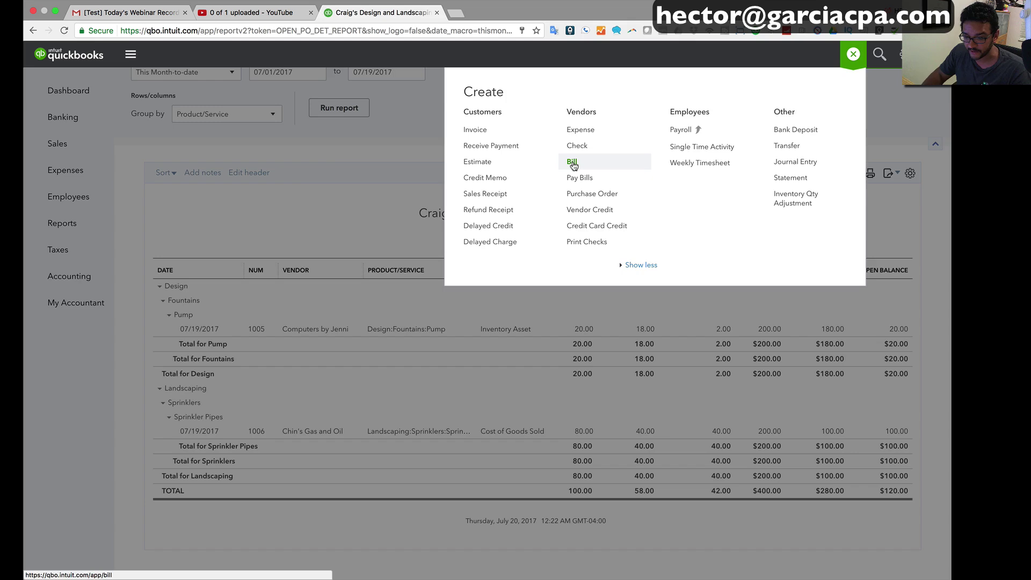
left_click(571, 162)
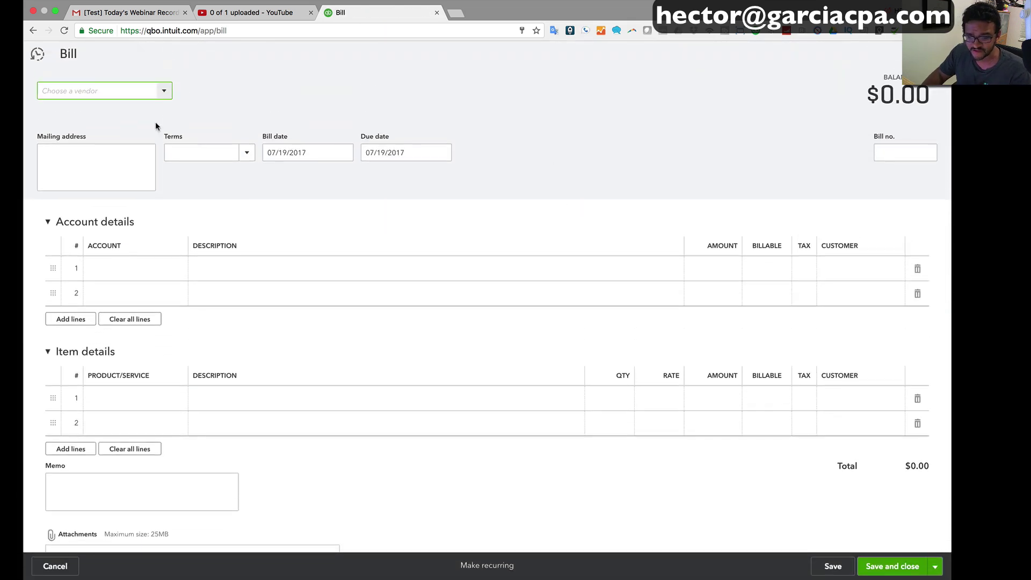
left_click(164, 91)
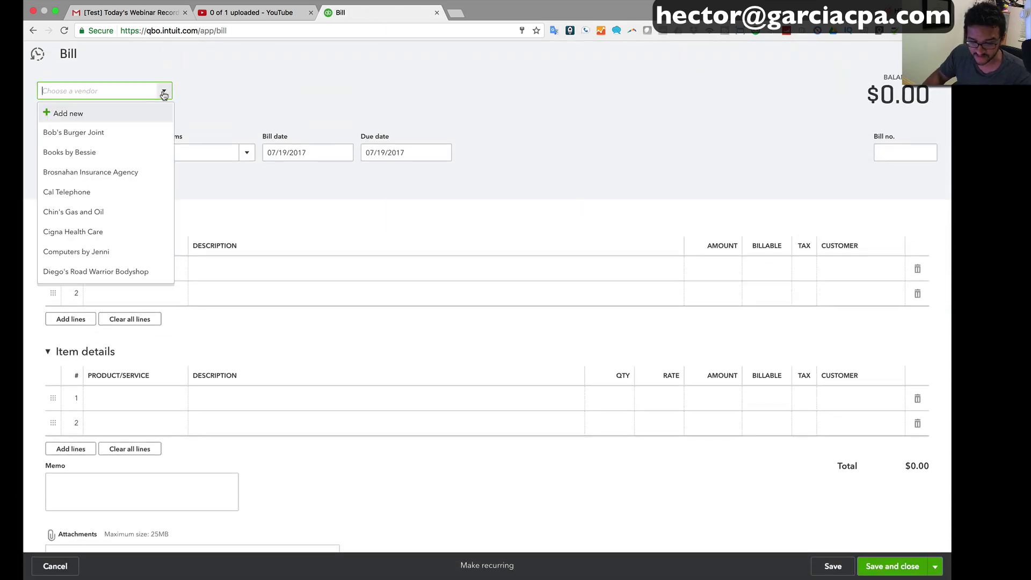
left_click(88, 212)
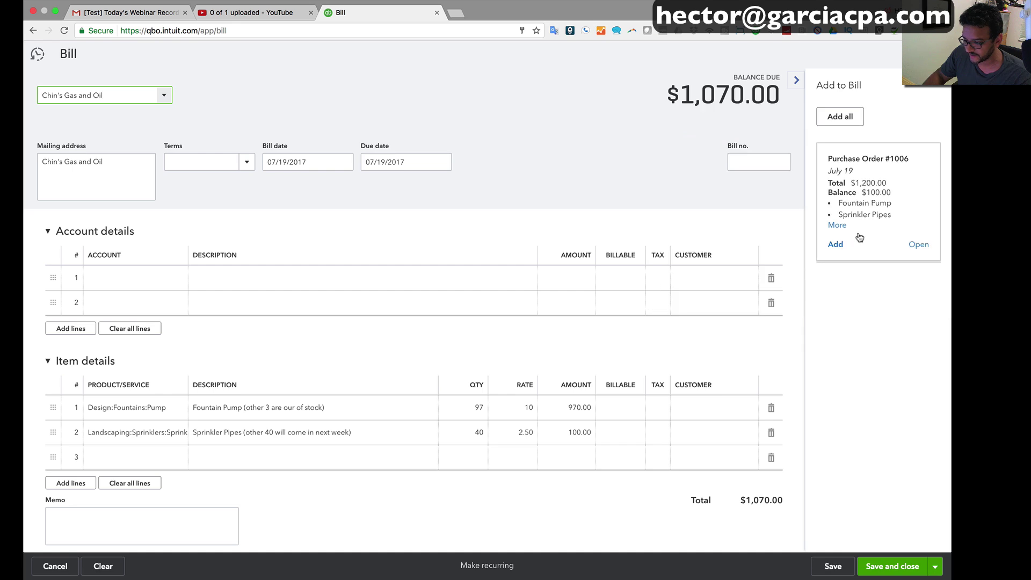
left_click(841, 245)
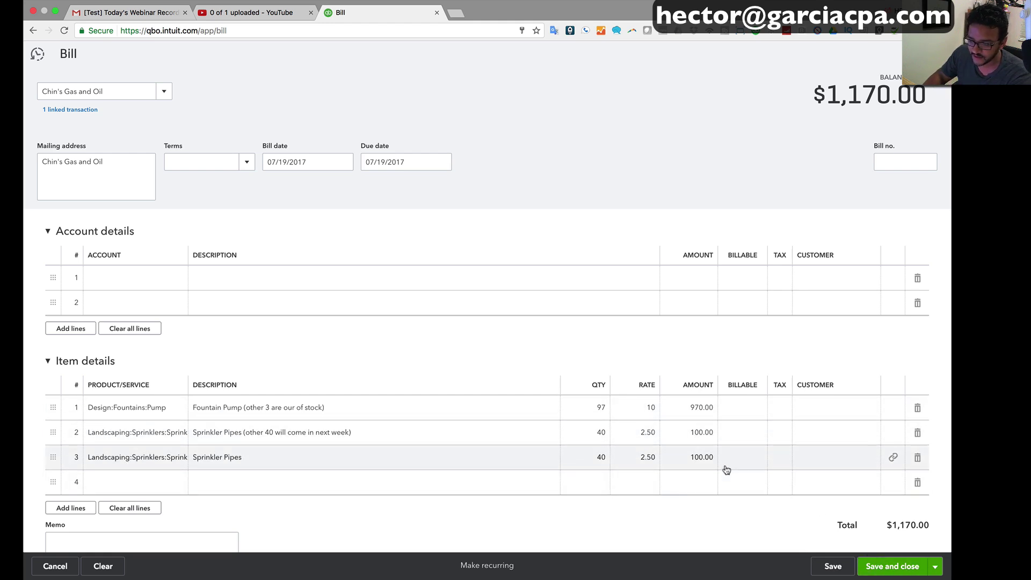
Step: Delete the Fountain Pump and duplicate Sprinkler Pipes lines, then request clearing the bill
left_click(917, 409)
left_click(918, 410)
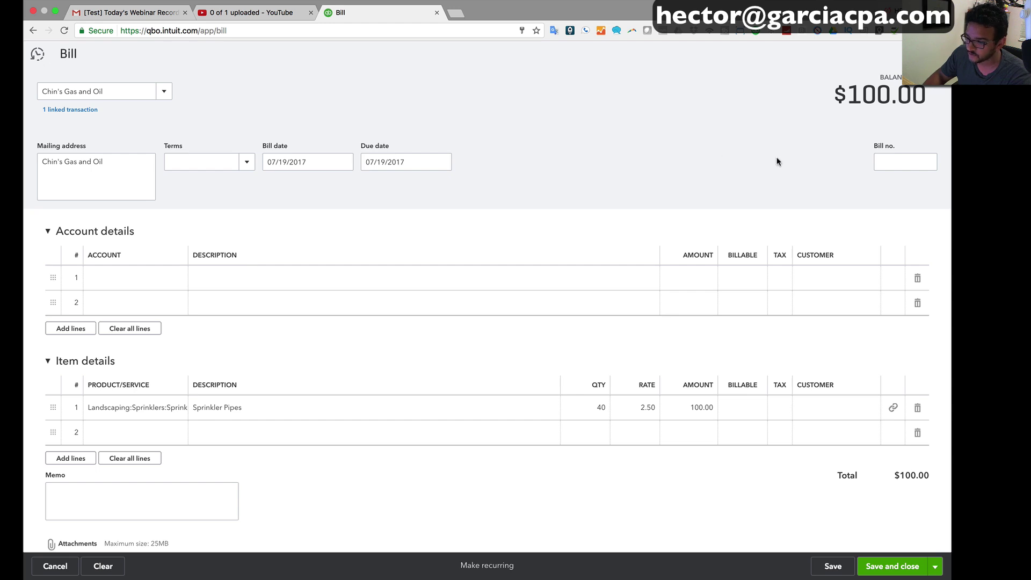
left_click(107, 566)
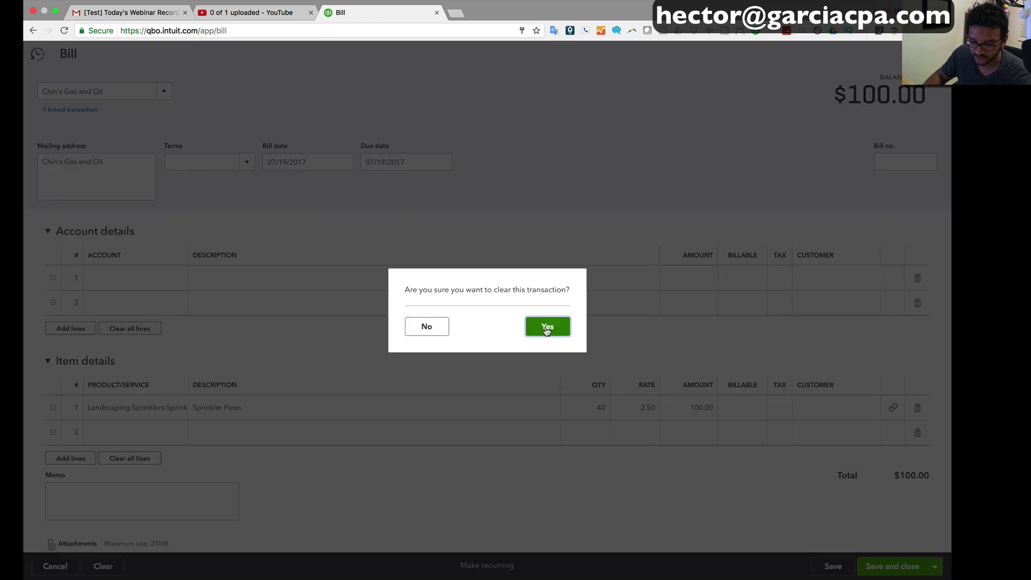
Step: Confirm clearing the bill and reselect Chin's Gas and Oil as the vendor
left_click(547, 326)
left_click(164, 90)
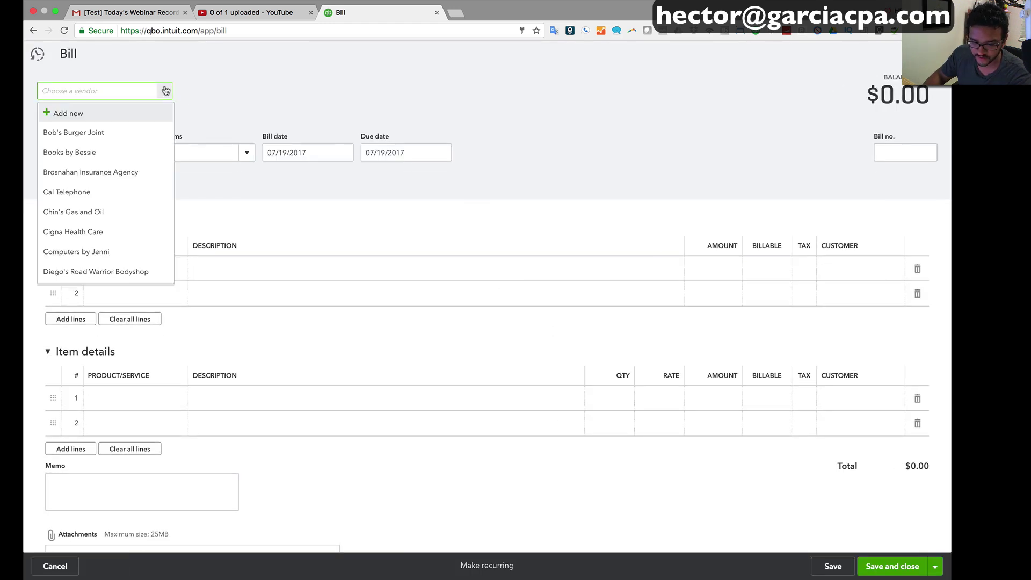
left_click(86, 214)
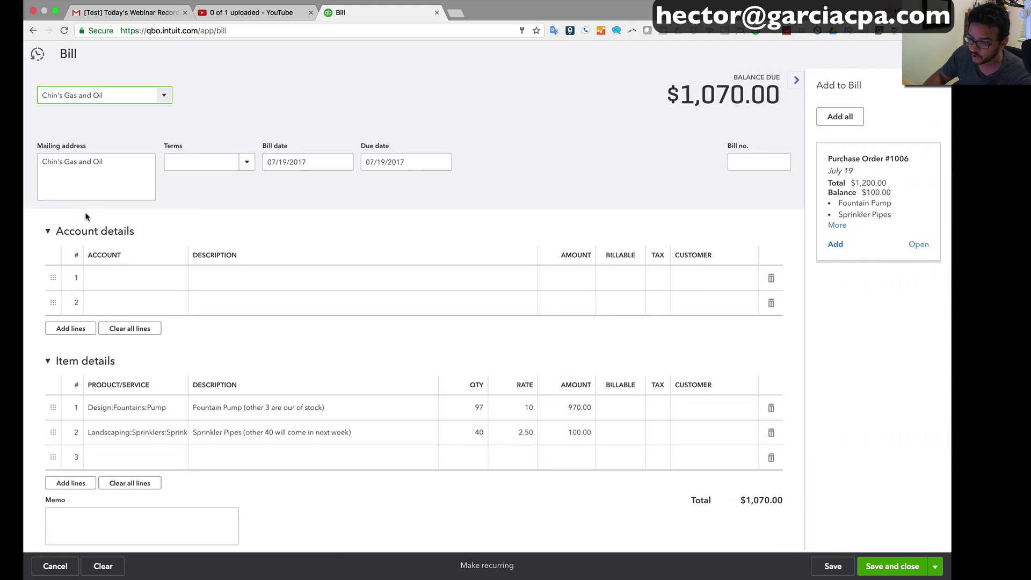
Step: Check the Recent Bills list twice, closing it each time
left_click(39, 54)
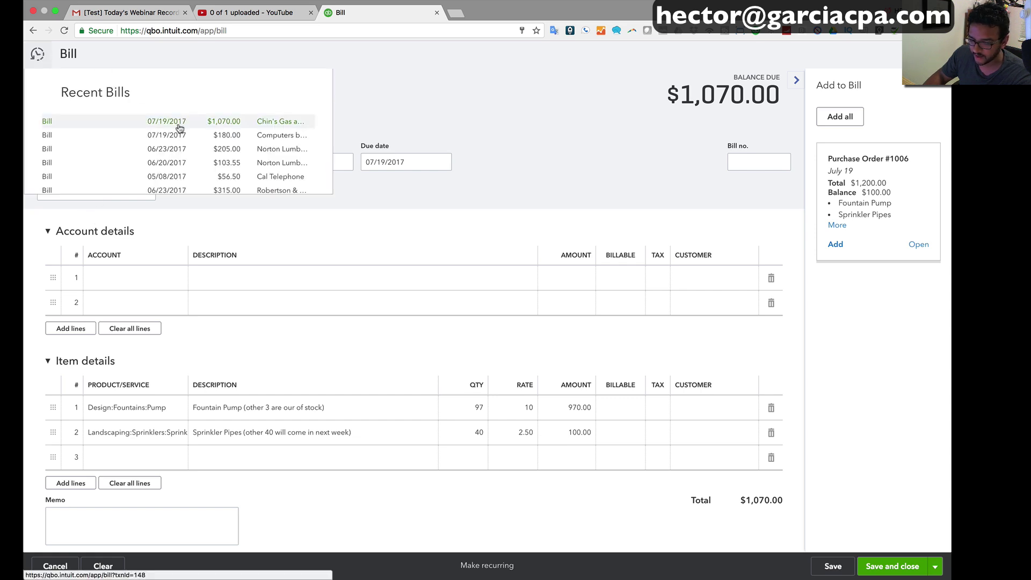
left_click(419, 115)
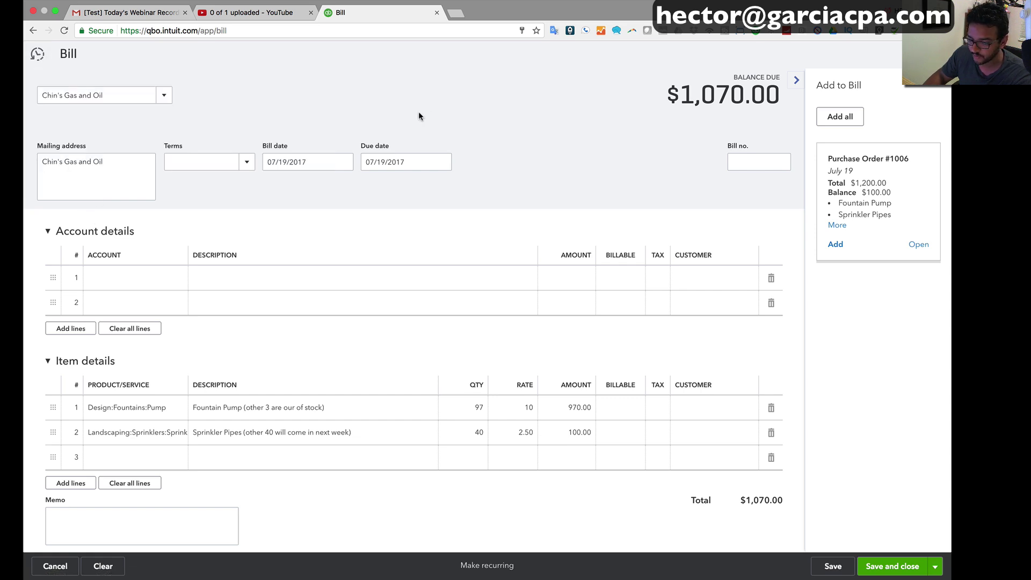
left_click(38, 54)
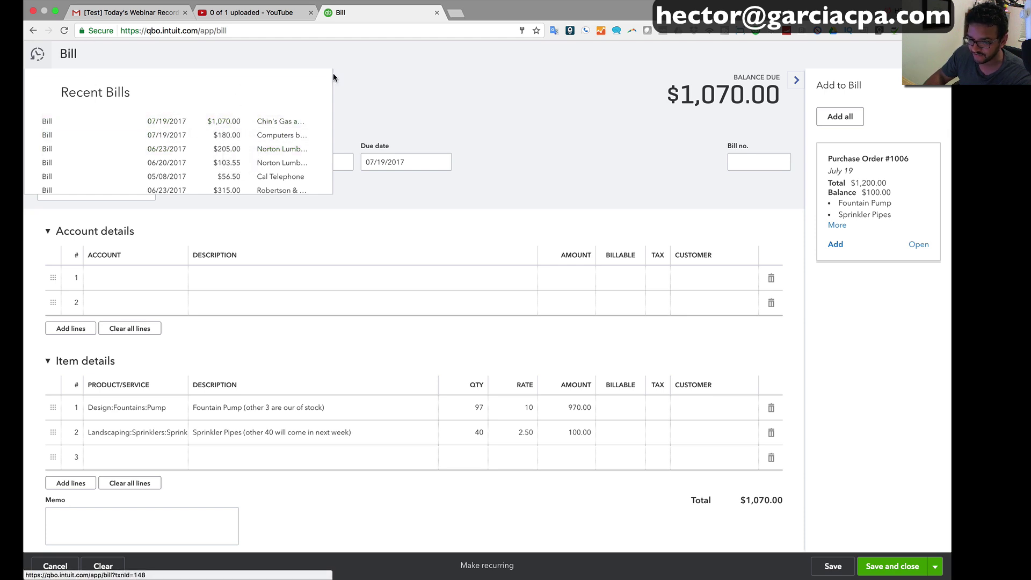
left_click(374, 104)
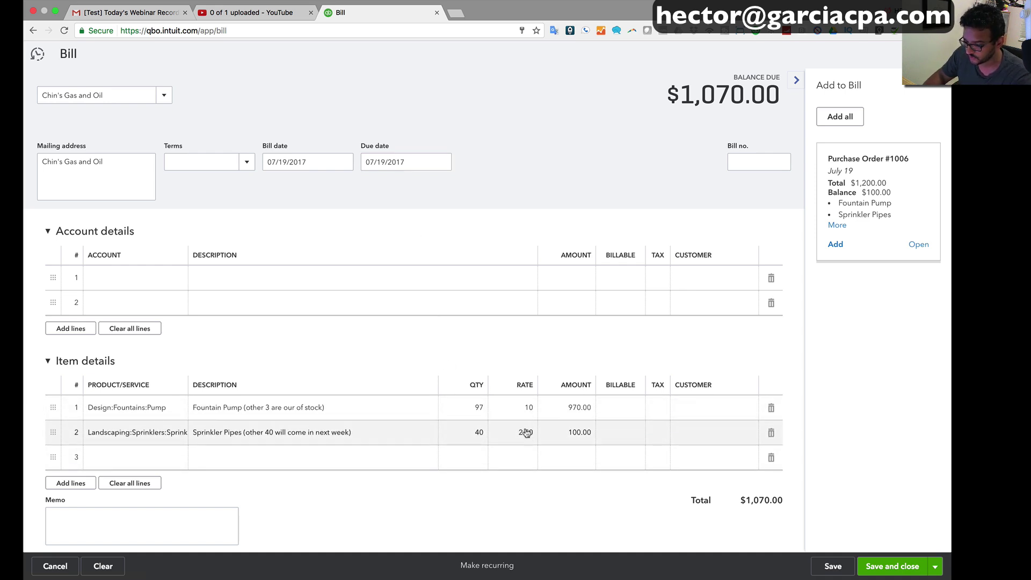
Step: Remove the Fountain Pump and Sprinkler Pipes rows and add PO #1006 to the bill
left_click(770, 407)
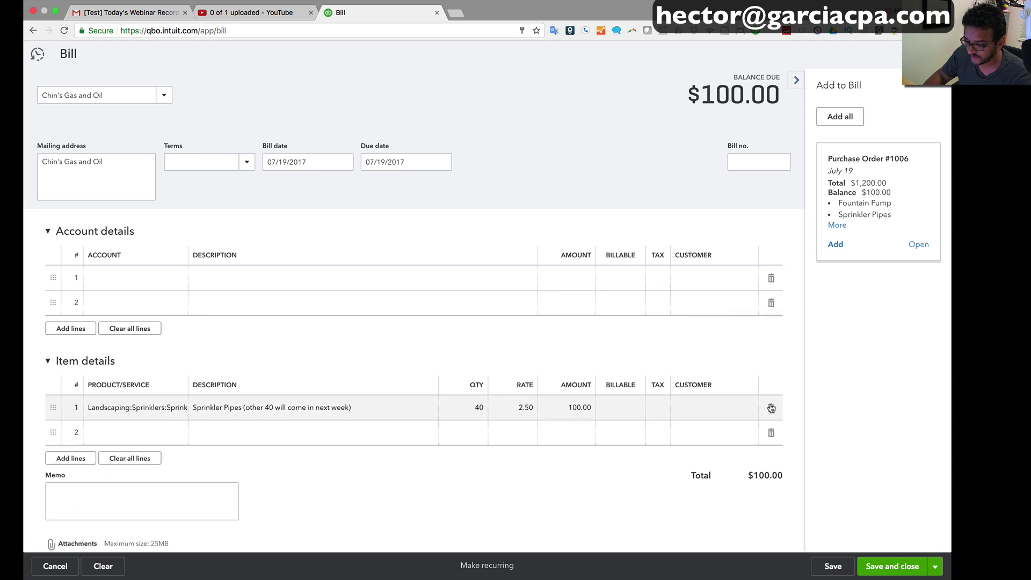
left_click(771, 408)
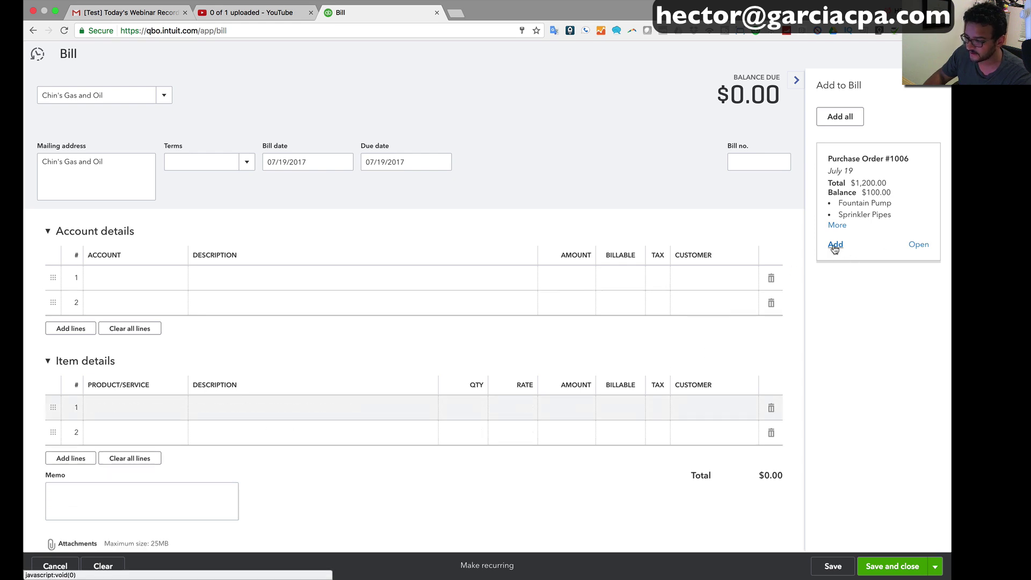
left_click(835, 245)
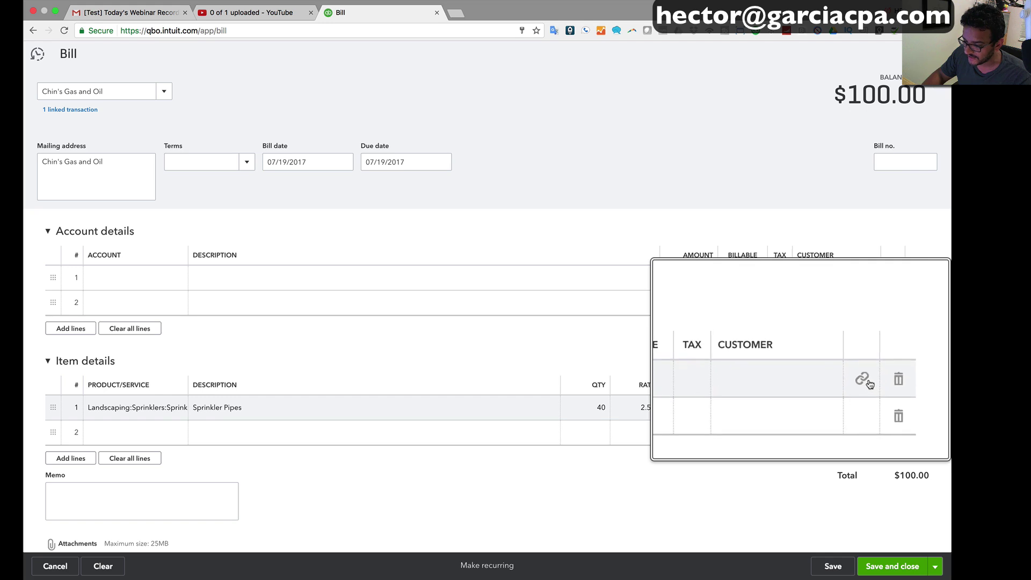
Step: Verify the Sprinkler Pipes line links to PO #1006, then save and close the $100 bill
left_click(811, 364)
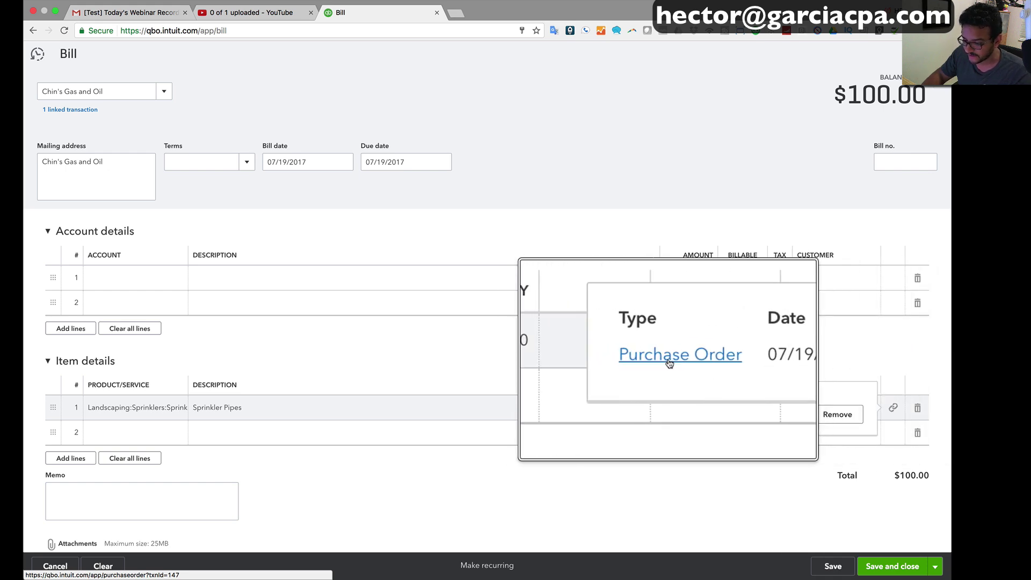
left_click(573, 359)
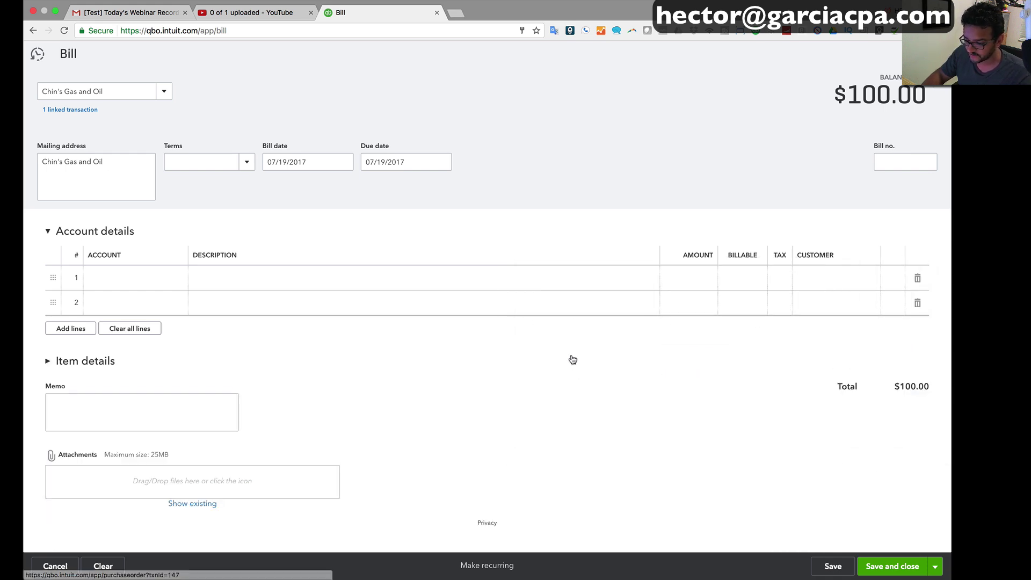
left_click(86, 361)
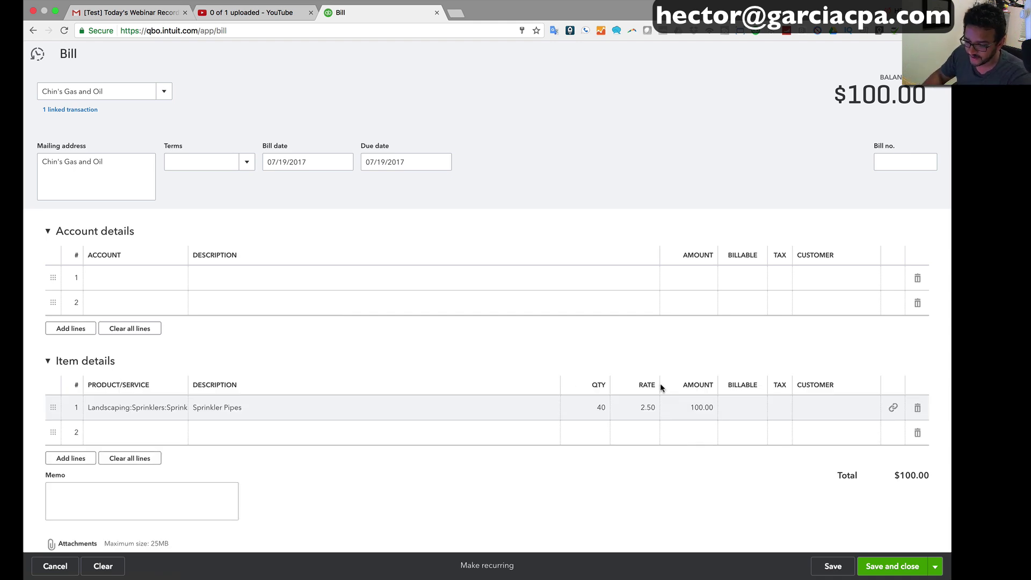
mouse_move(599, 410)
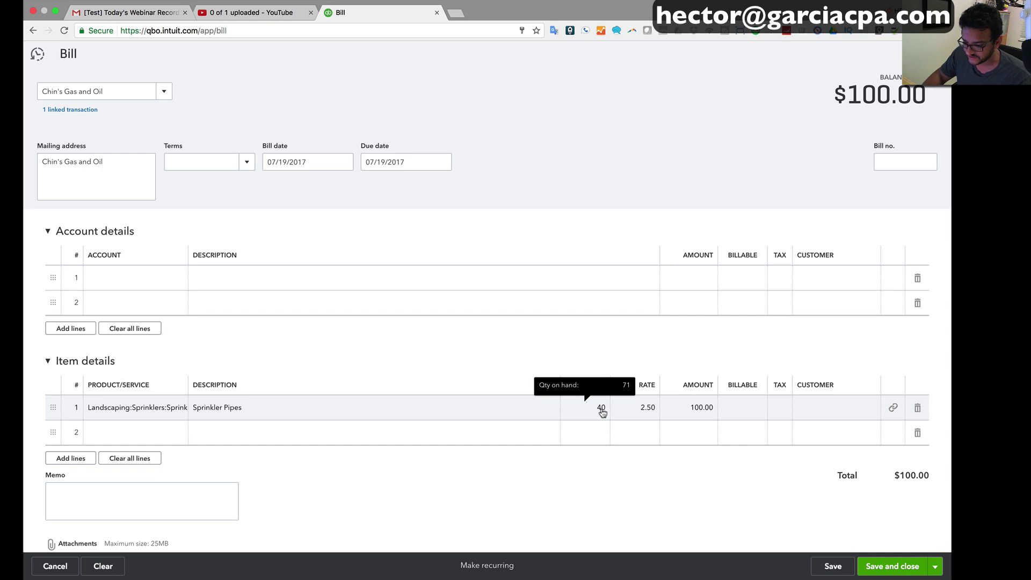
left_click(894, 567)
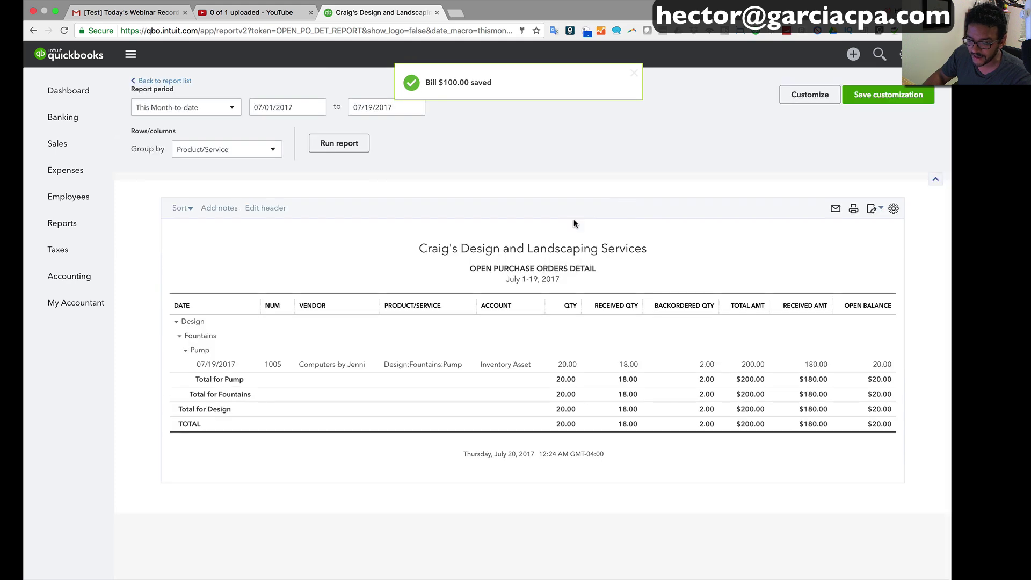
left_click(883, 57)
left_click(556, 178)
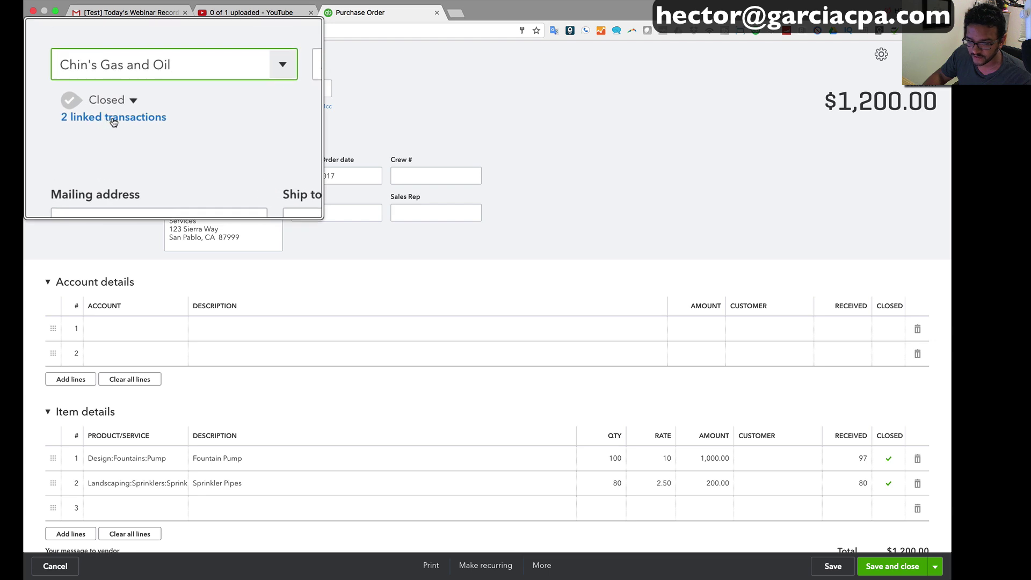
right_click(113, 122)
left_click(86, 118)
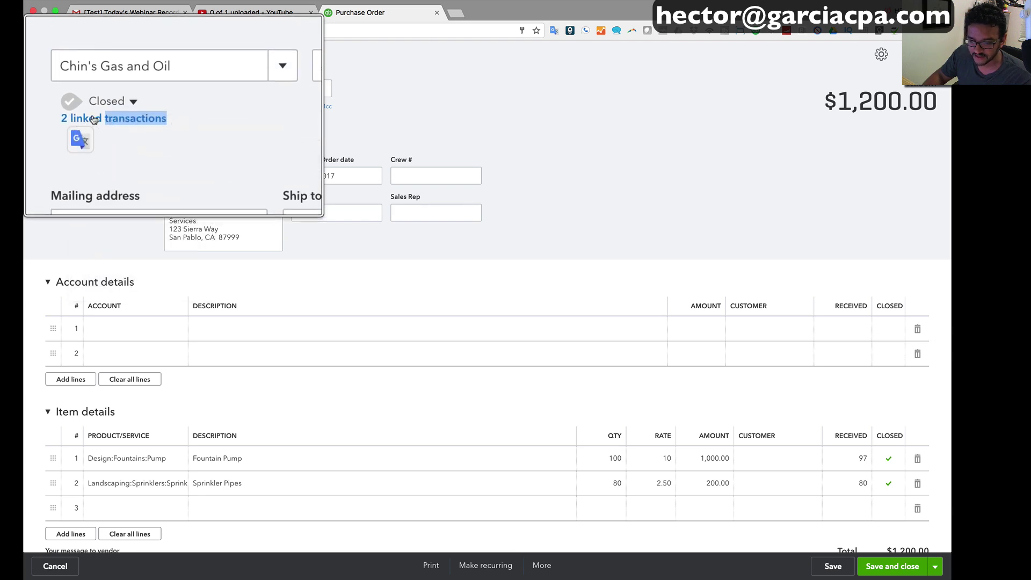
left_click(93, 120)
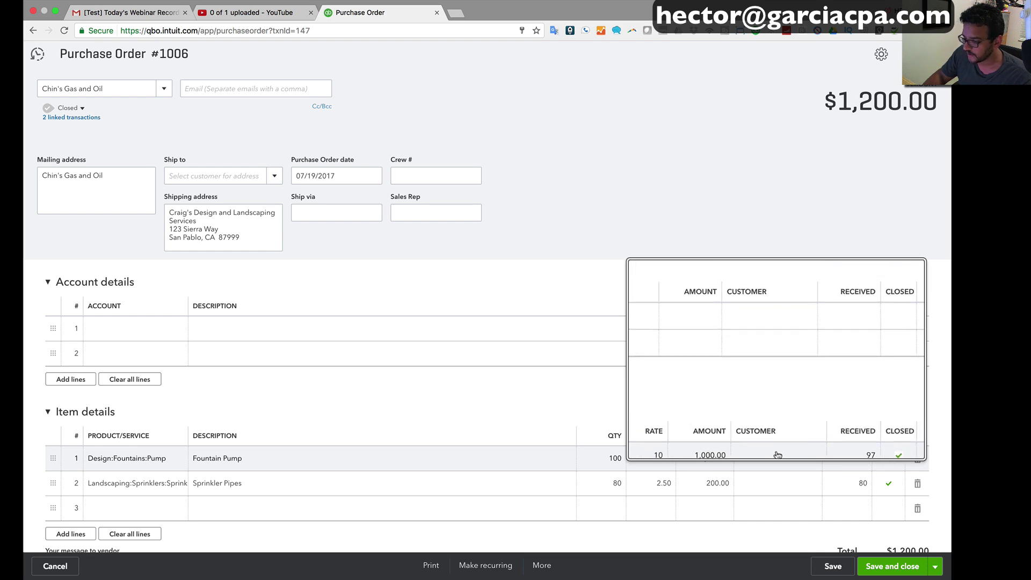
left_click(887, 483)
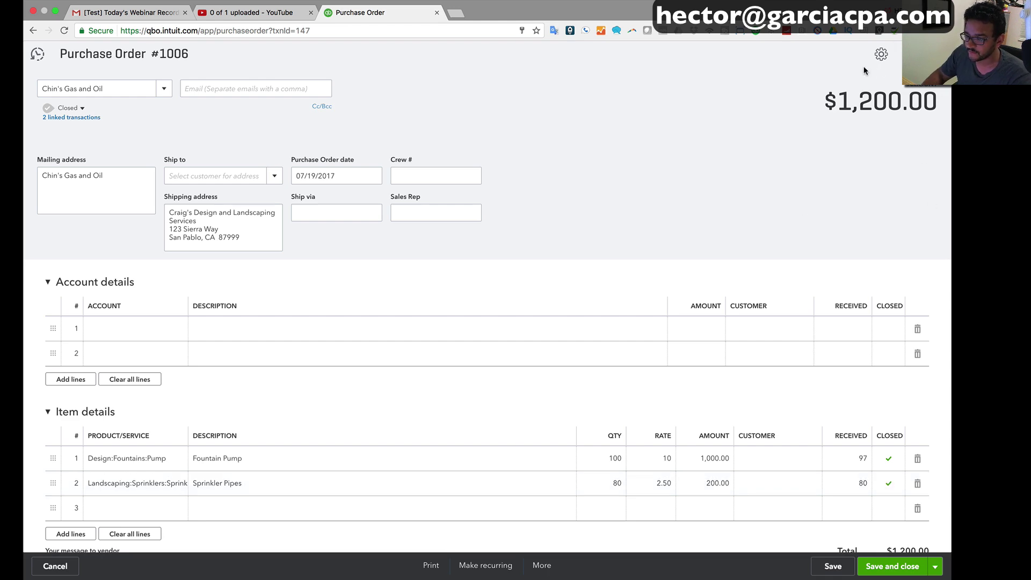